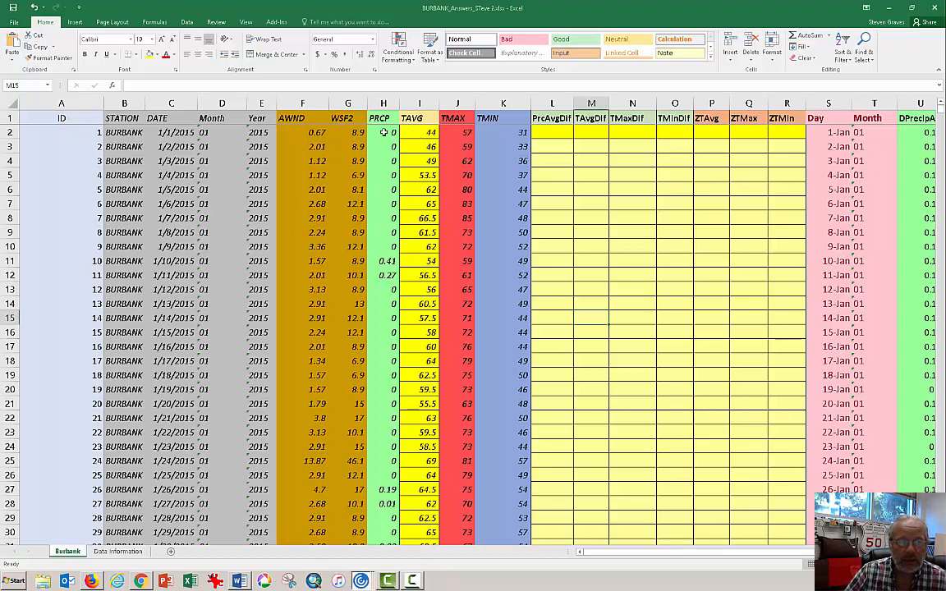
# Review the observed precipitation and temperature columns H to K and the daily climate normals in columns U to AA.
pyautogui.moveTo(384, 131)
pyautogui.mouseDown()
pyautogui.moveTo(493, 135)
pyautogui.moveTo(510, 282)
pyautogui.mouseUp()
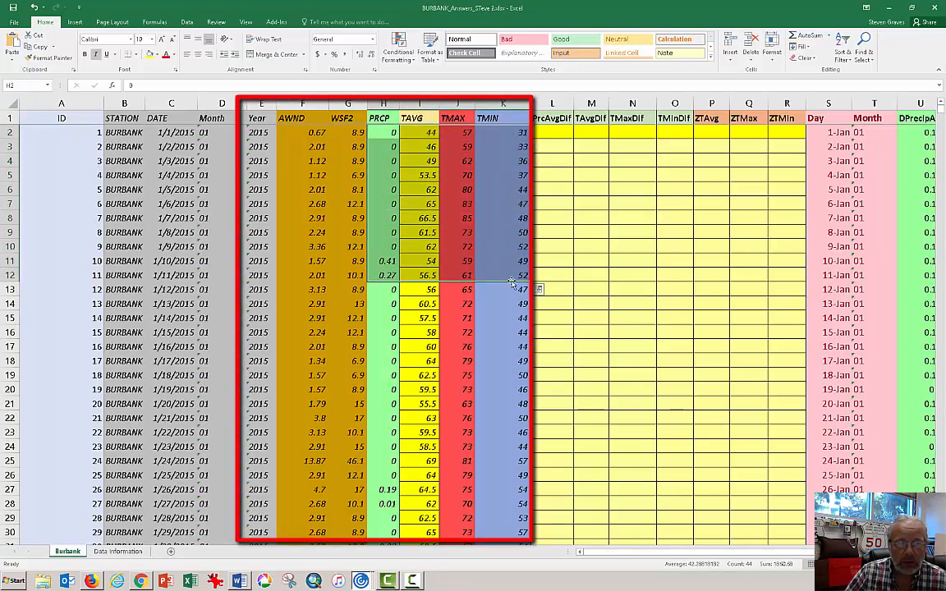
pyautogui.moveTo(648, 552); pyautogui.dragTo(689, 556)
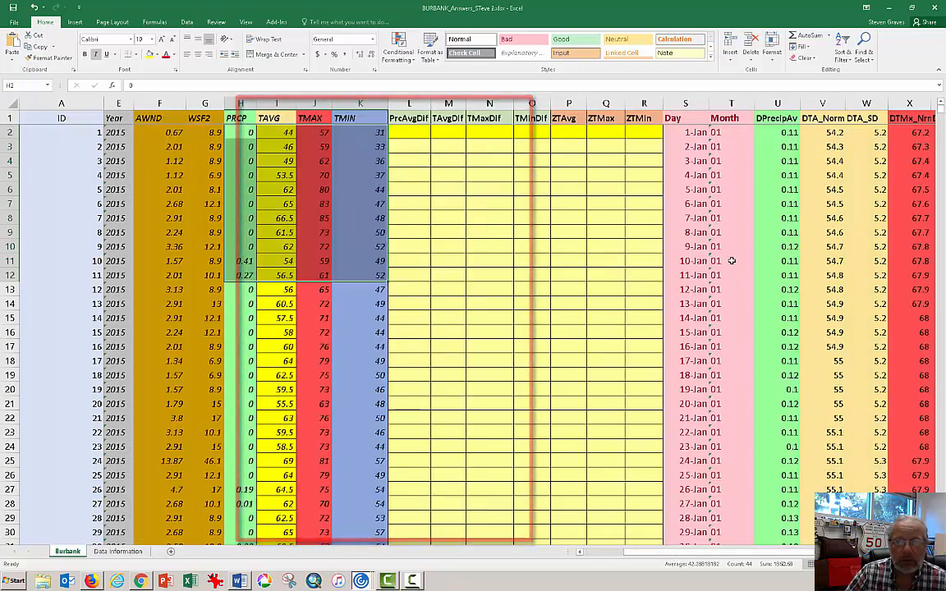
pyautogui.moveTo(776, 132)
pyautogui.mouseDown()
pyautogui.moveTo(773, 260)
pyautogui.moveTo(909, 270)
pyautogui.mouseUp()
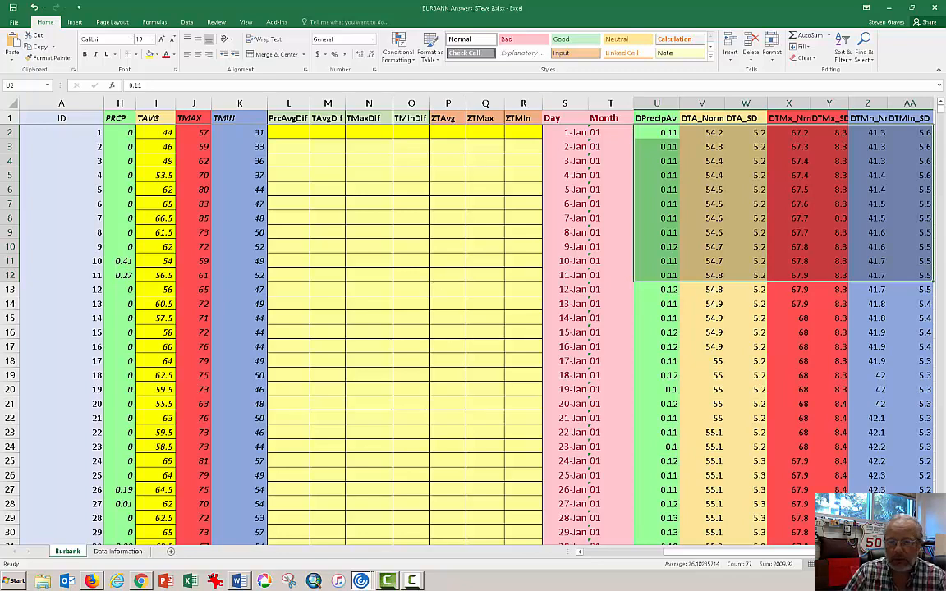
pyautogui.click(287, 132)
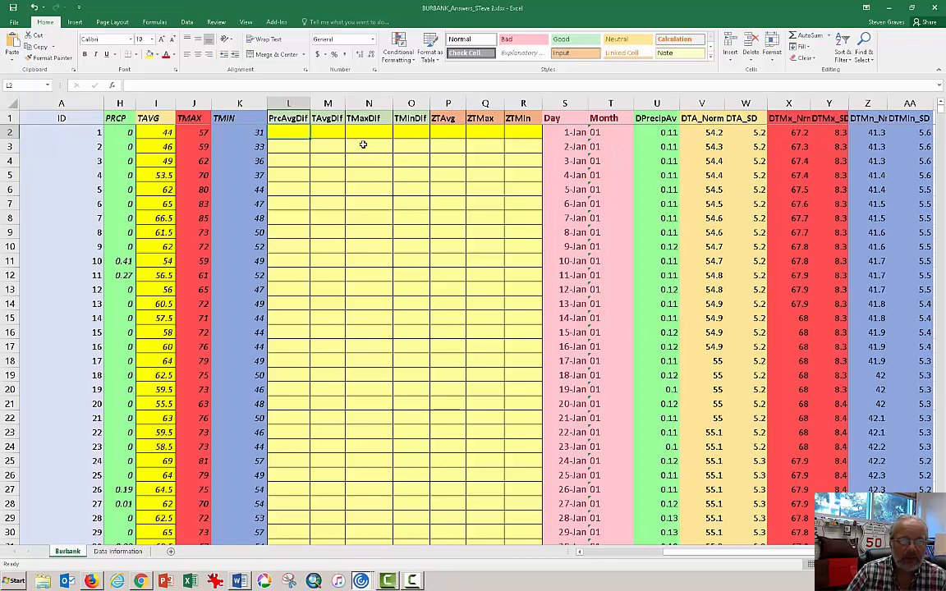
pyautogui.moveTo(657, 119); pyautogui.dragTo(653, 244)
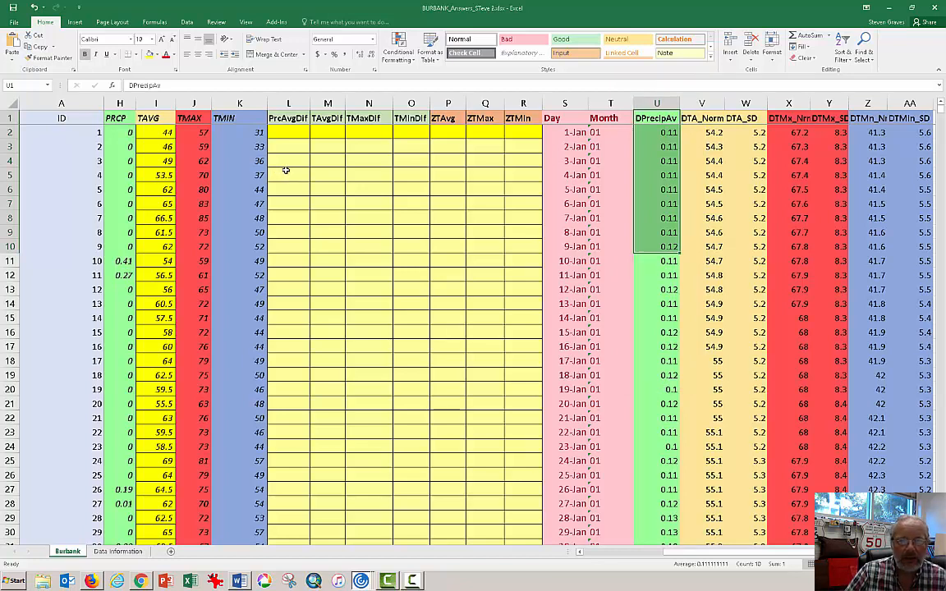
# Enter the formula =H2-U2 in cell L2 to subtract the normal precipitation from the observed value under PrcAvgDif.
pyautogui.click(295, 137)
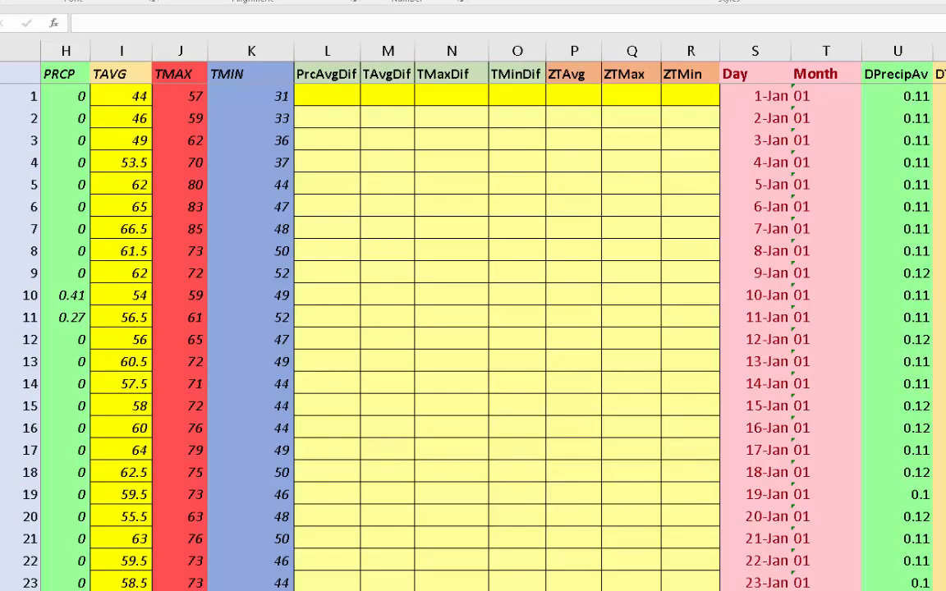
pyautogui.click(315, 82)
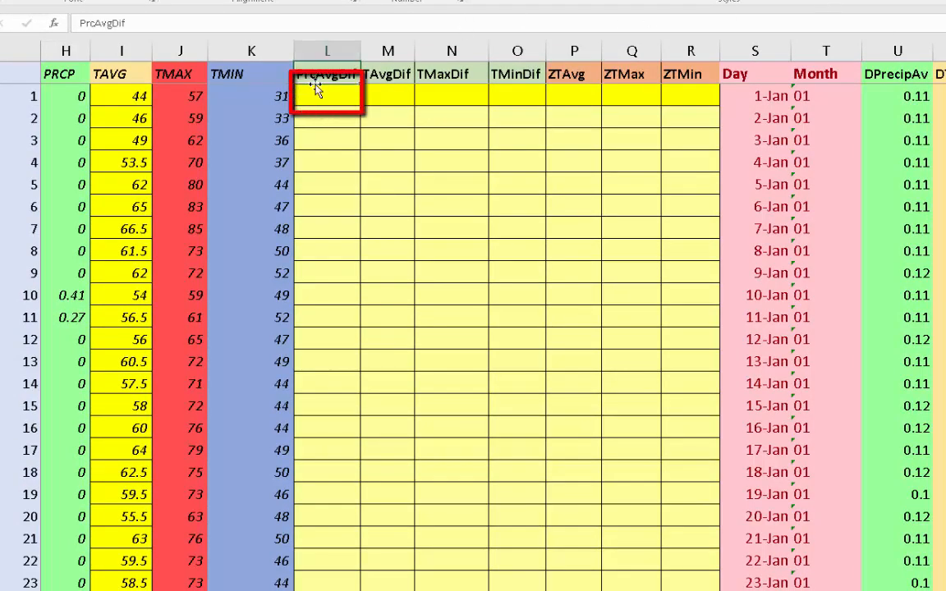
pyautogui.click(315, 90)
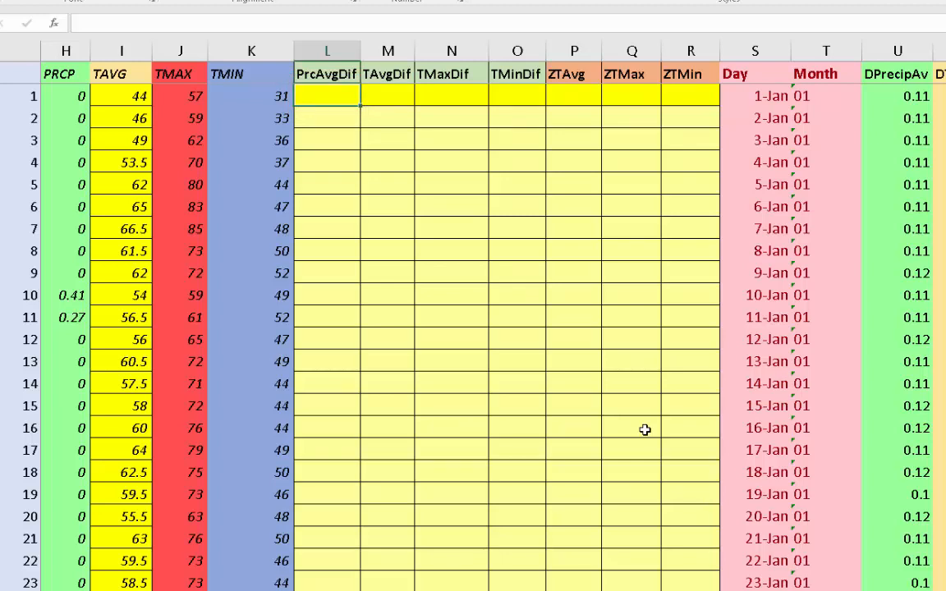
pyautogui.write('=')
pyautogui.click(74, 98)
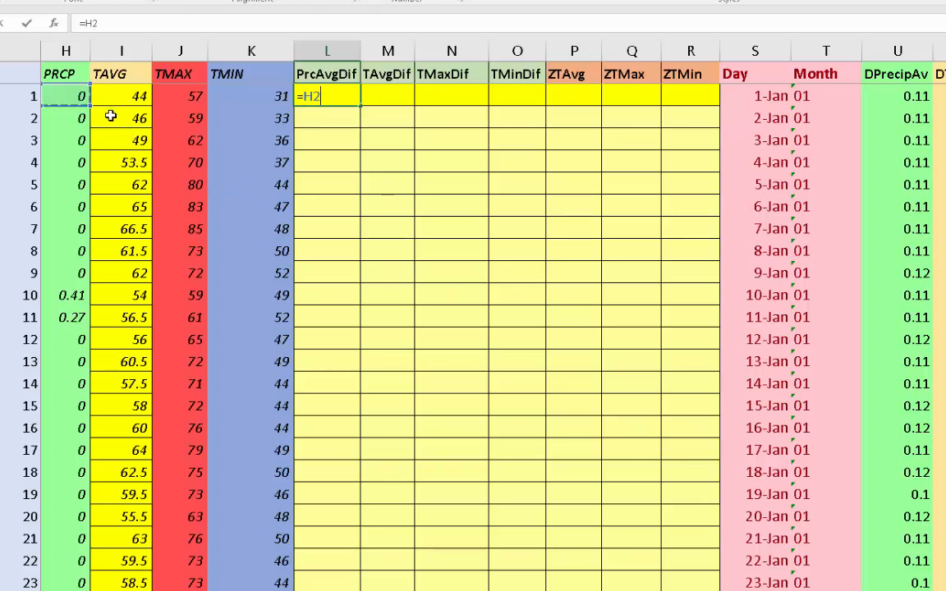
pyautogui.write('-')
pyautogui.click(912, 97)
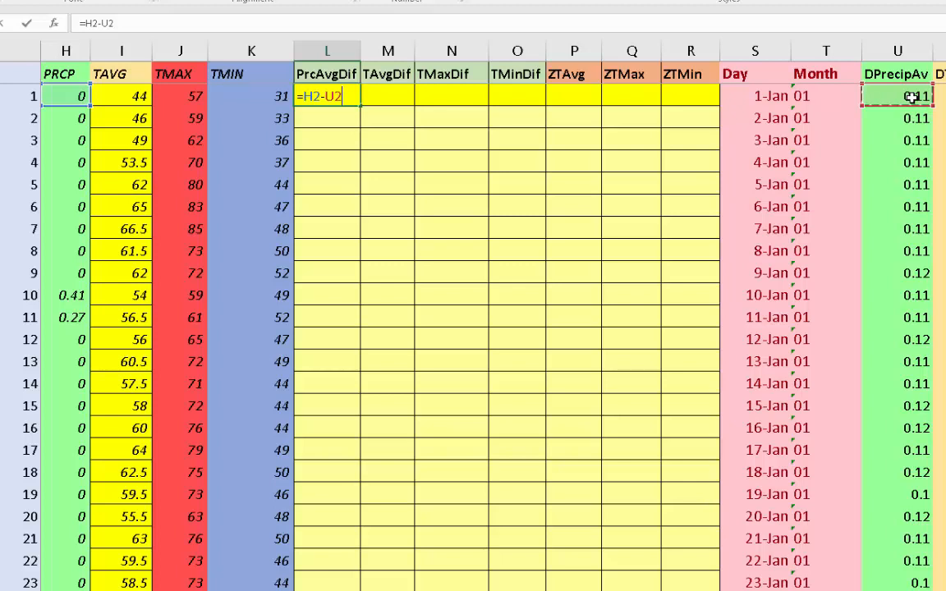
pyautogui.press('Return')
pyautogui.press('Up')
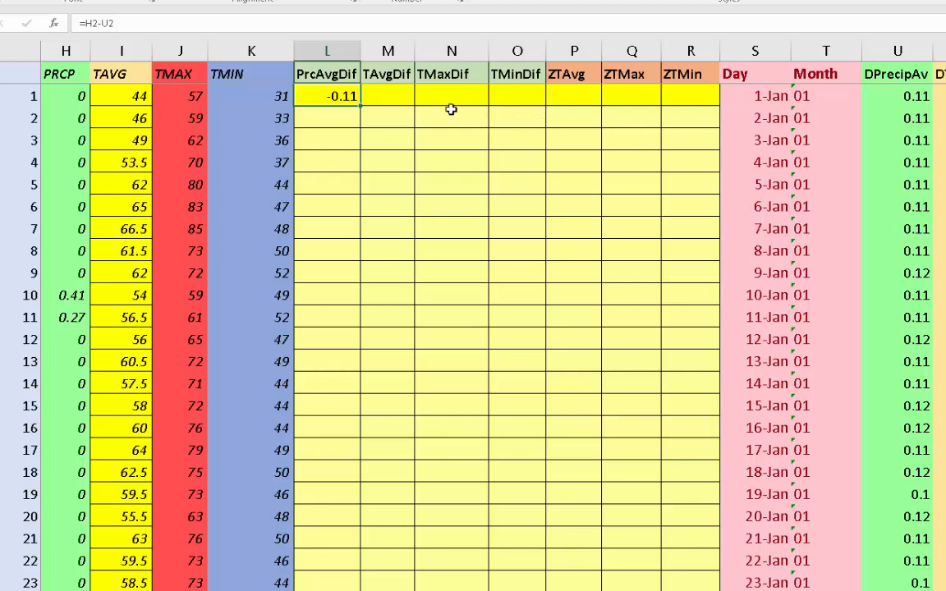
# Examine the first record's precipitation, wind, year and date cells in row 2.
pyautogui.click(58, 96)
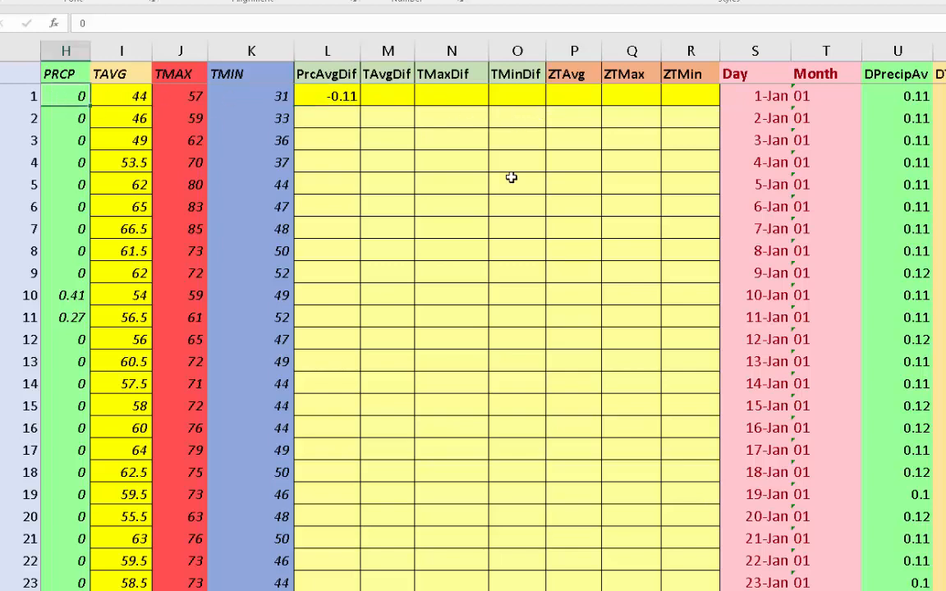
pyautogui.press('Left')
pyautogui.press('Left')
pyautogui.press('Left')
pyautogui.press('Left')
pyautogui.press('Left')
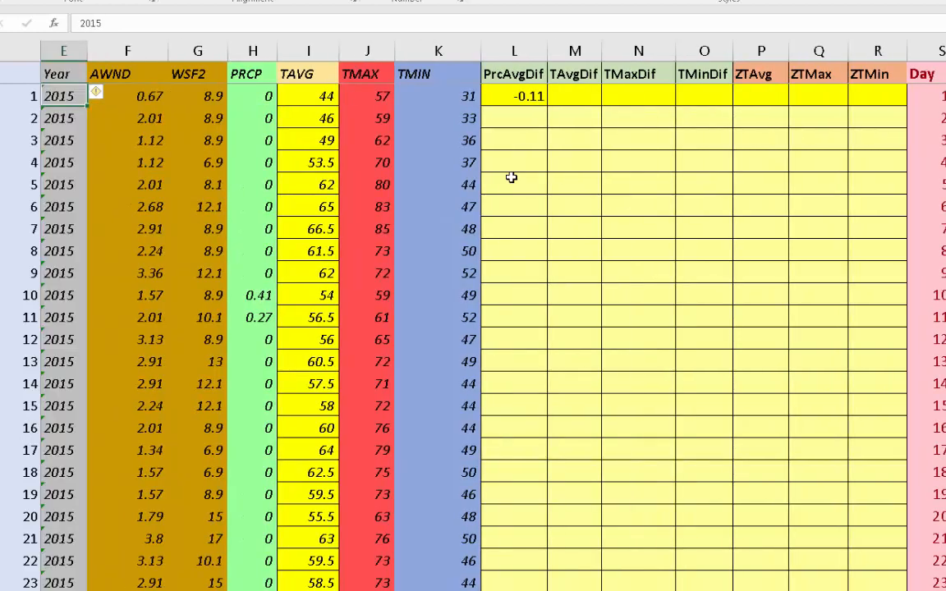
pyautogui.press('Right')
pyautogui.press('Right')
pyautogui.press('Right')
pyautogui.press('Right')
pyautogui.press('Right')
pyautogui.press('Right')
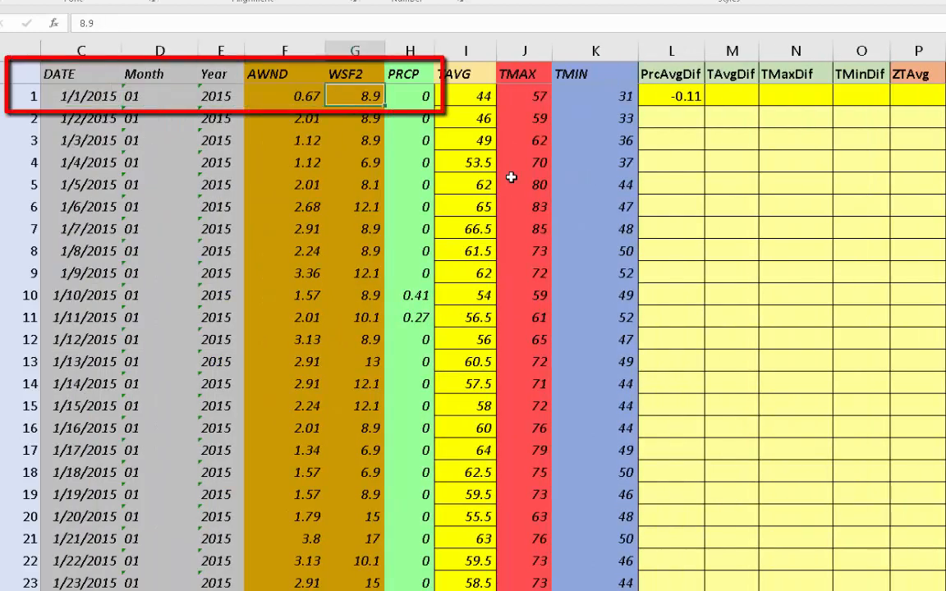
pyautogui.press('Left')
# Fill the precipitation difference formula from L2 down the whole PrcAvgDif column.
pyautogui.press('Right')
pyautogui.press('Right')
pyautogui.press('Right')
pyautogui.press('Right')
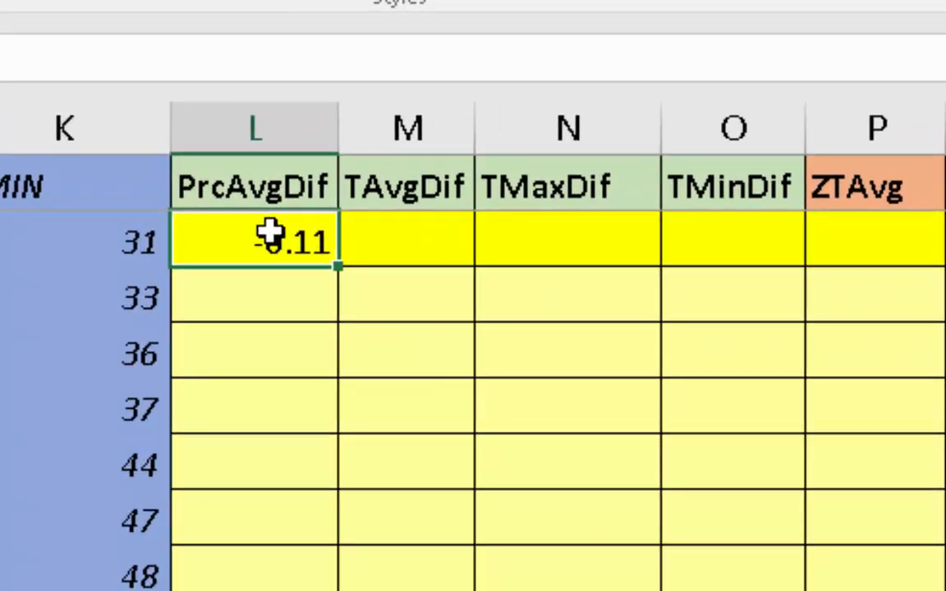
pyautogui.hotkey('ctrl', 'c')
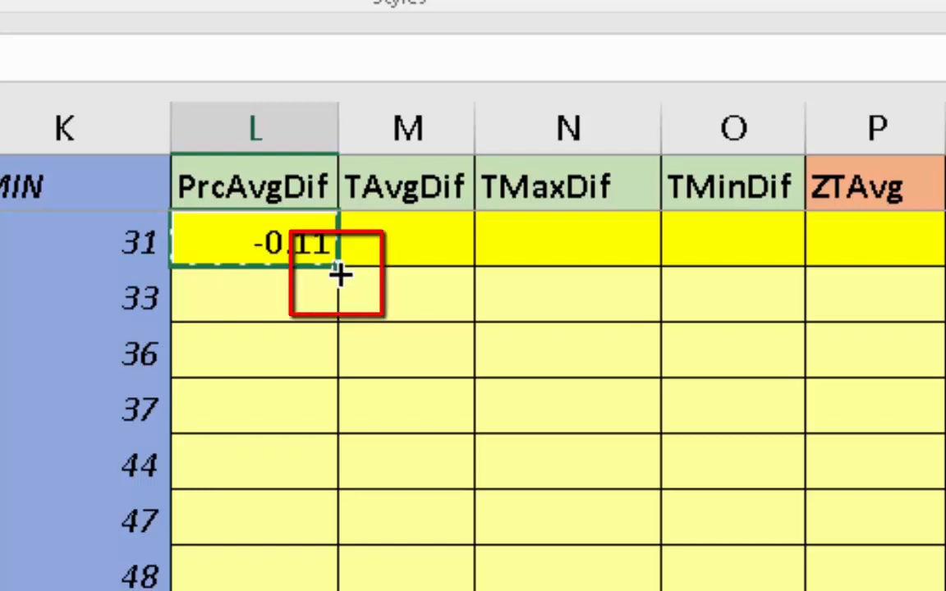
pyautogui.doubleClick(337, 271)
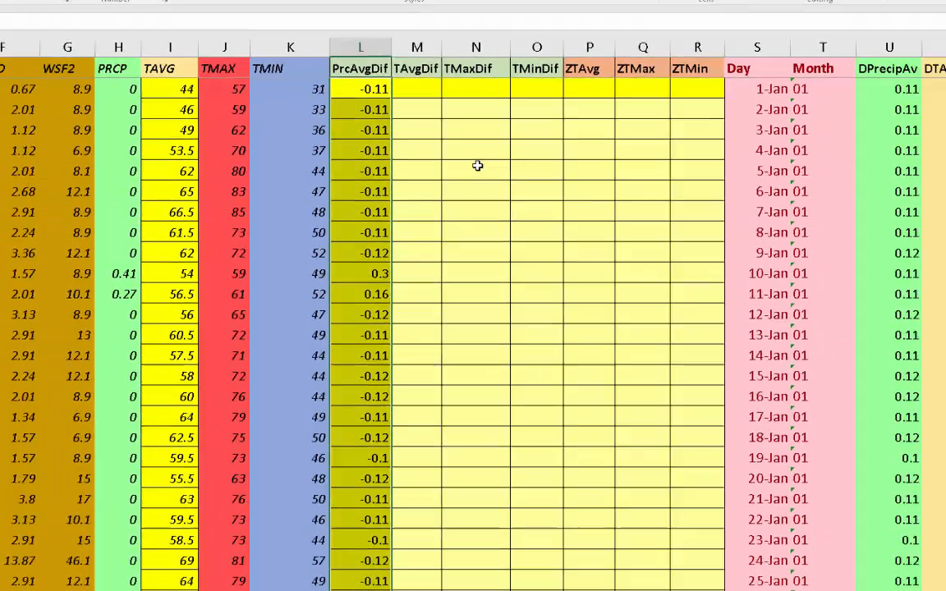
# Examine the end of the PrcAvgDif column and the summary statistics beneath it, including the total in L1101.
pyautogui.hotkey('ctrl', 'Down')
pyautogui.hotkey('ctrl', 'Down')
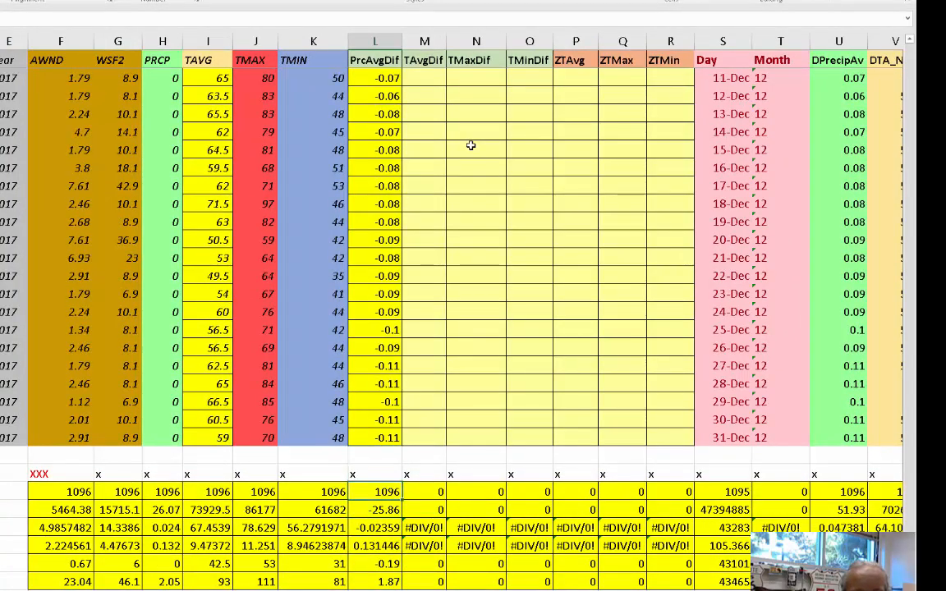
pyautogui.hotkey('ctrl', 'shift', 'Down')
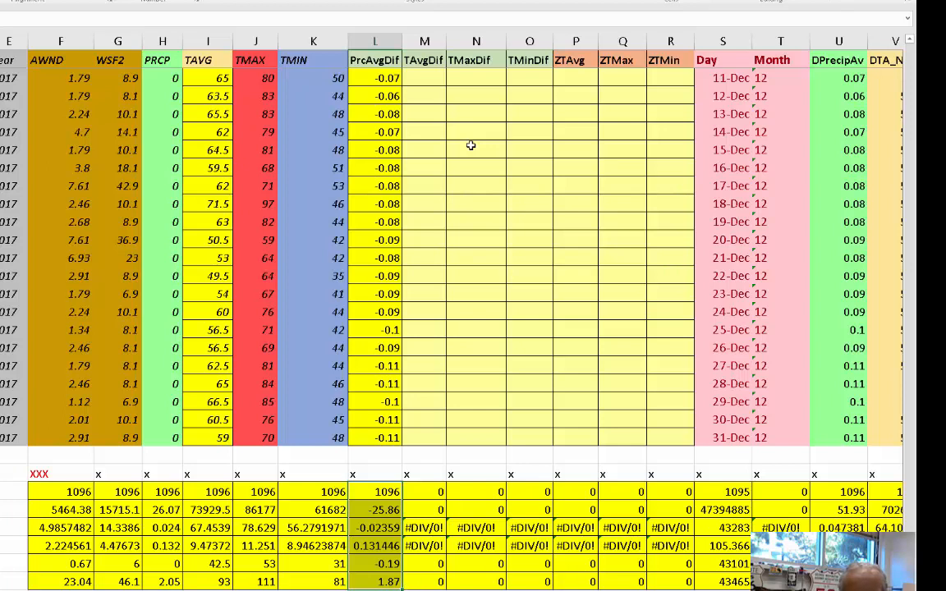
pyautogui.press('Up')
pyautogui.press('Down')
pyautogui.press('Down')
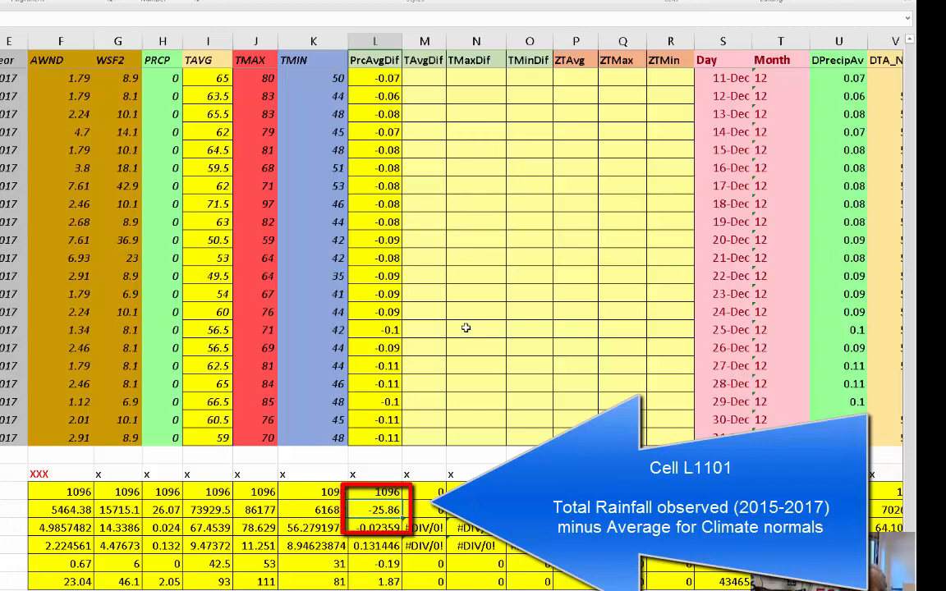
pyautogui.press('Up')
pyautogui.press('Up')
pyautogui.press('Up')
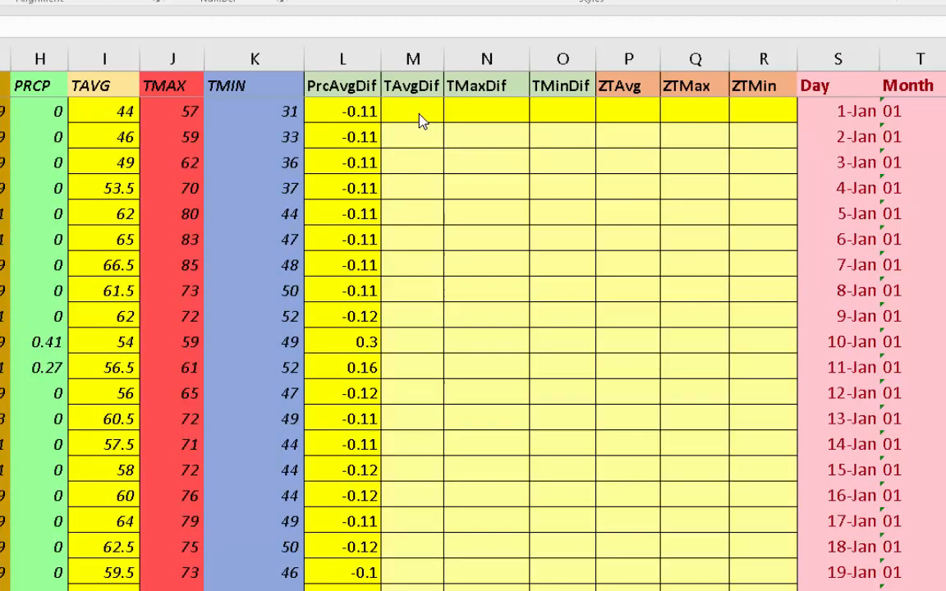
# Enter the formula =I2-V2 in cell M2 to subtract the DTA_Norm value from the observed TAVG under TAvgDif.
pyautogui.click(414, 114)
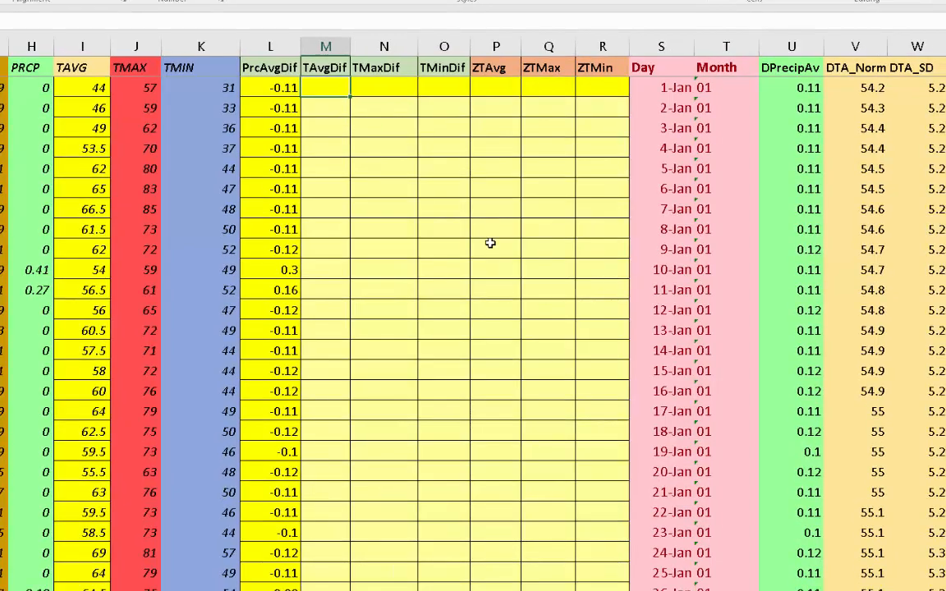
pyautogui.click(868, 88)
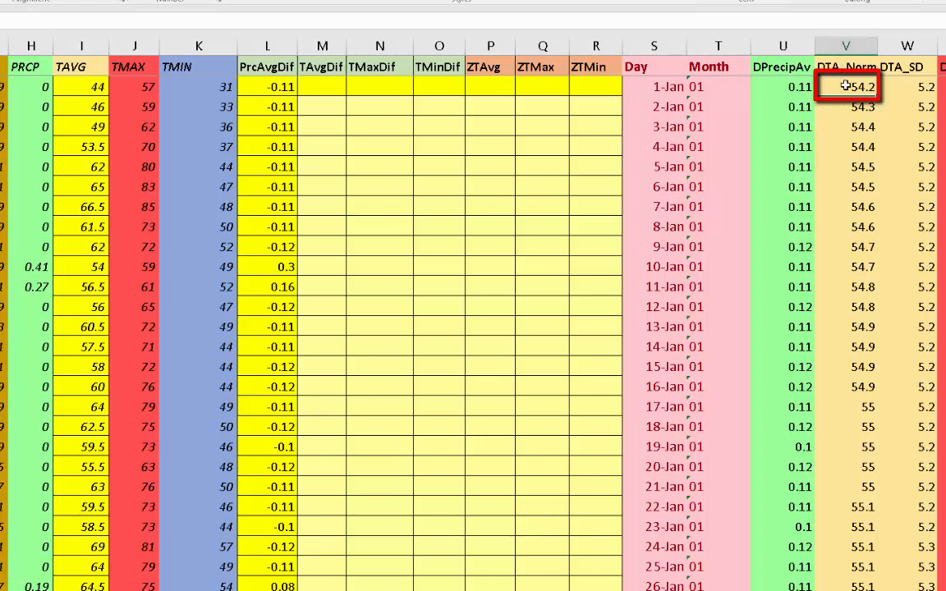
pyautogui.click(96, 87)
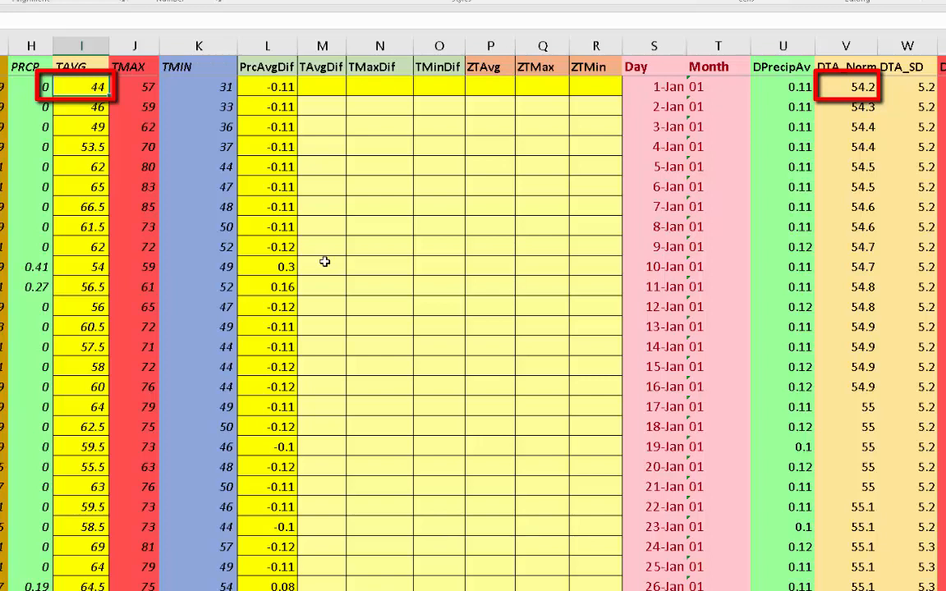
pyautogui.click(334, 82)
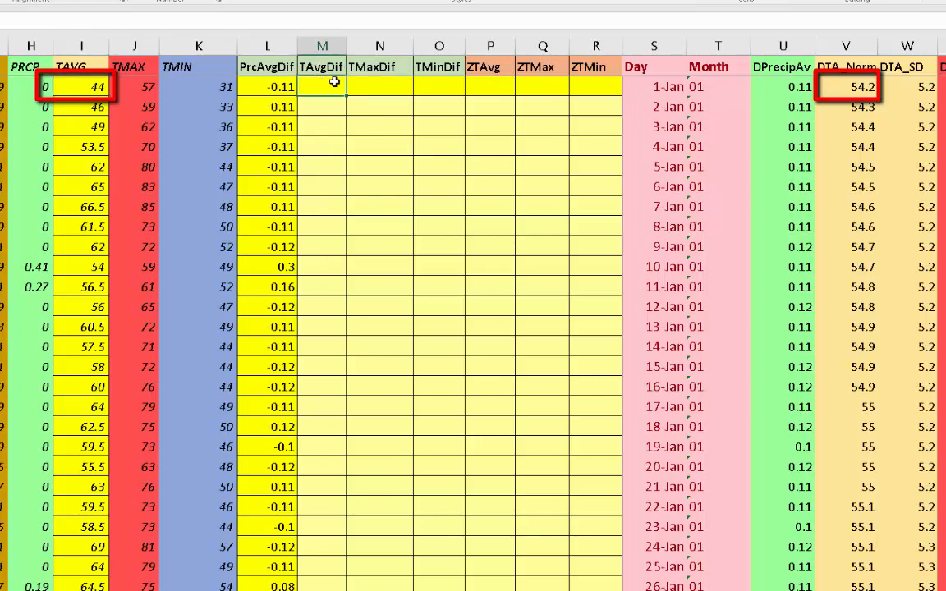
pyautogui.write('=i1')
pyautogui.press('BackSpace')
pyautogui.write('2-')
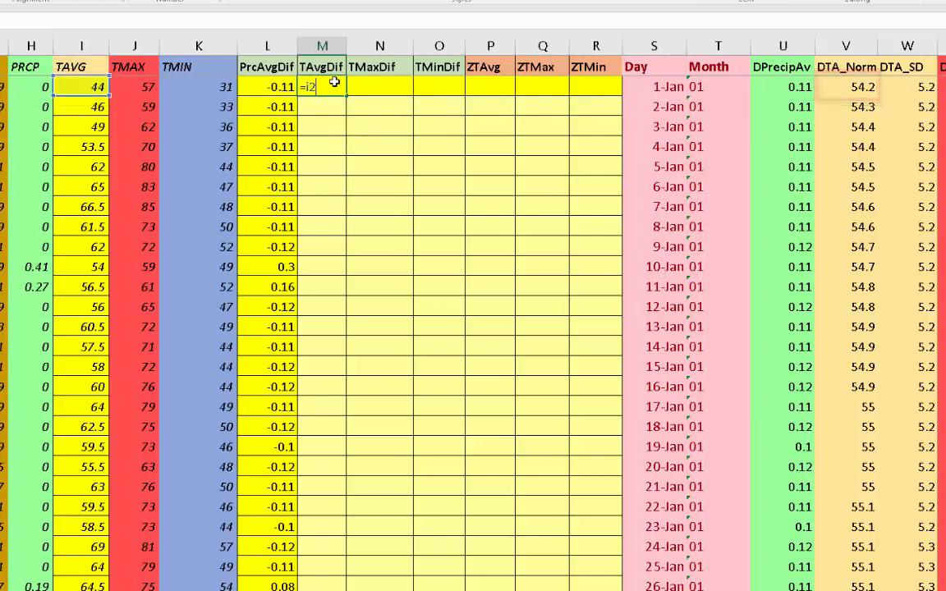
pyautogui.write('v2')
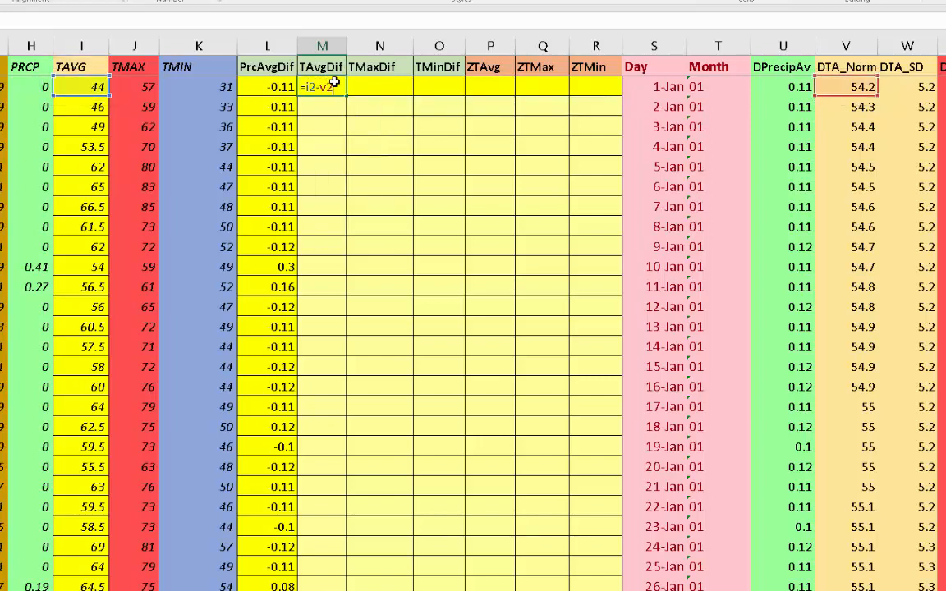
pyautogui.hotkey('ctrl', 'Return')
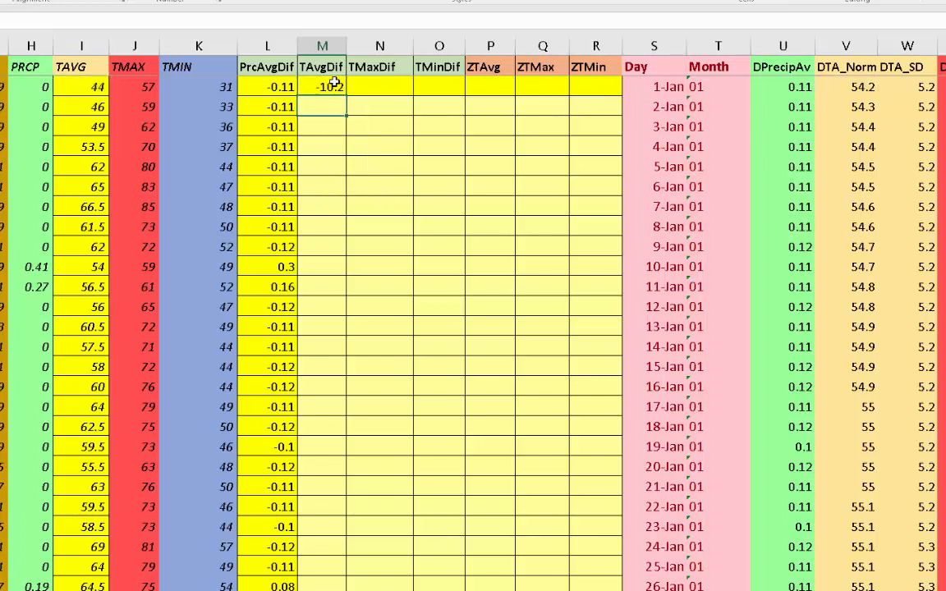
# Enter the formula =J2-X2 in cell N2 to subtract the normal maximum from the observed TMAX under TMaxDif.
pyautogui.press('Right')
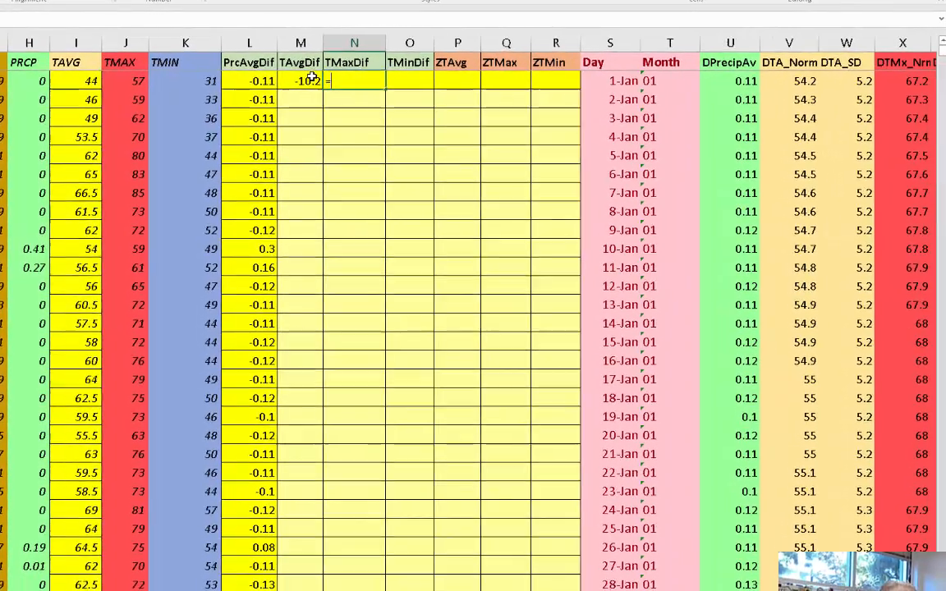
pyautogui.write('=')
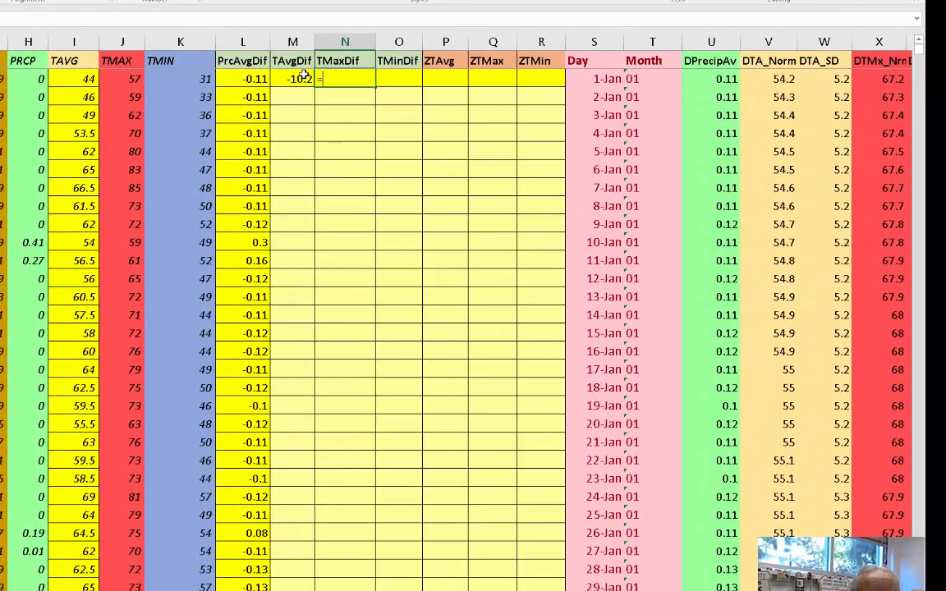
pyautogui.write('j2-')
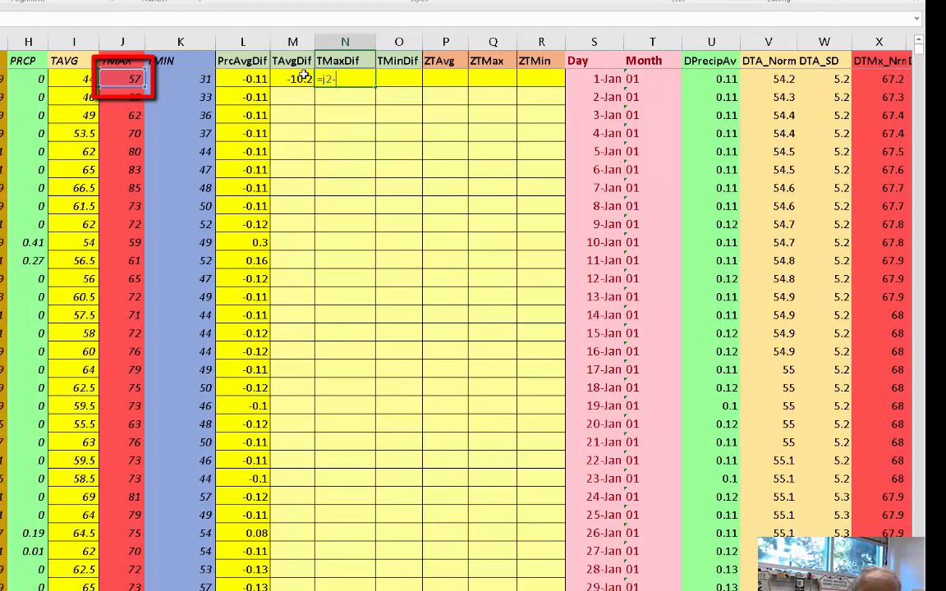
pyautogui.write('x2')
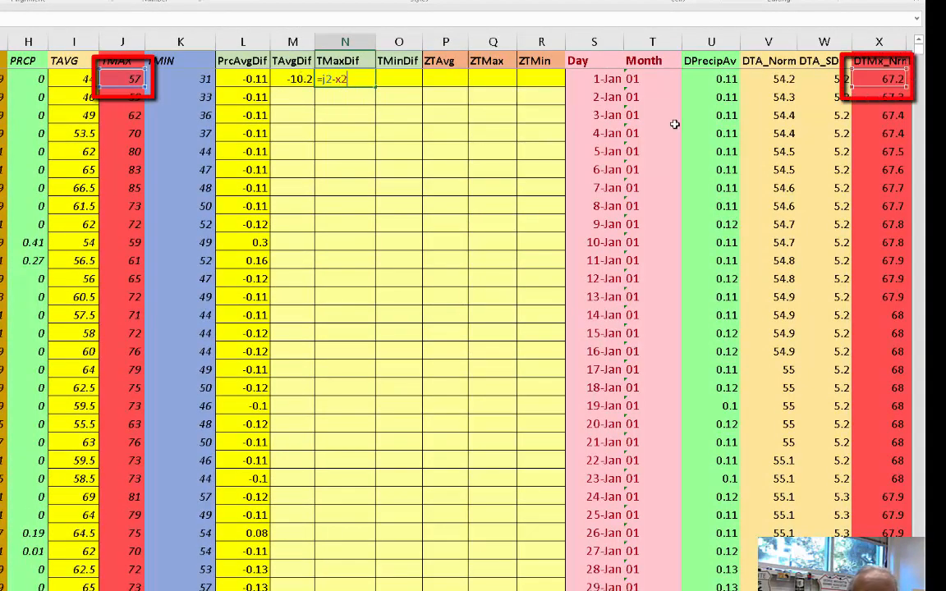
pyautogui.press('Return')
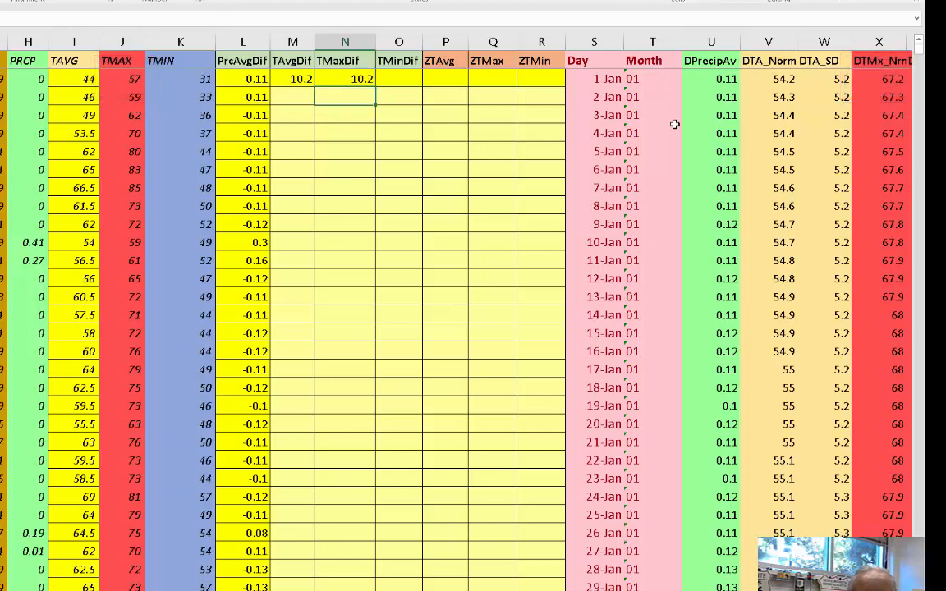
# Enter the formula =K2-Z2 in cell O2 to subtract the normal minimum from the observed TMIN under TMinDif.
pyautogui.press('Up')
pyautogui.press('Right')
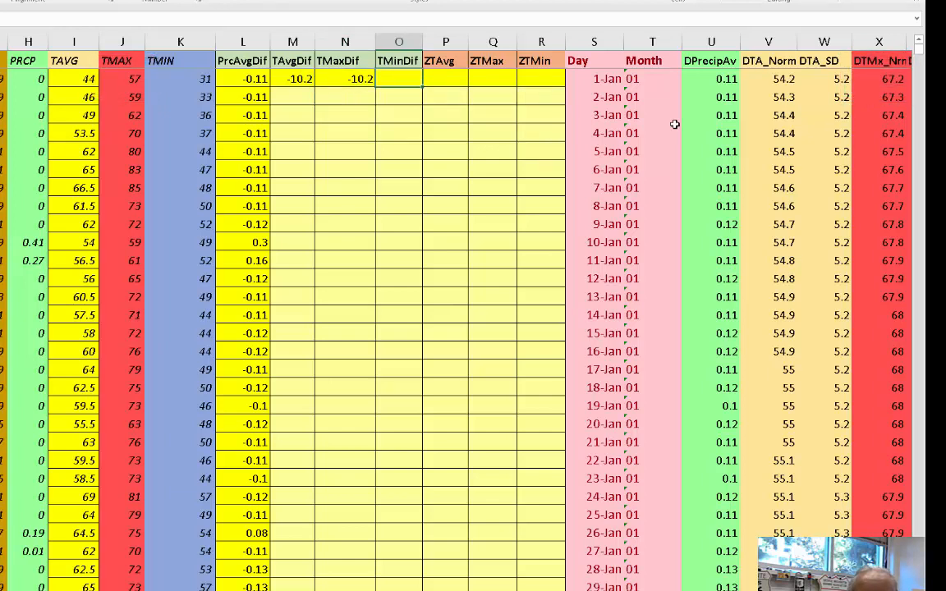
pyautogui.write('=')
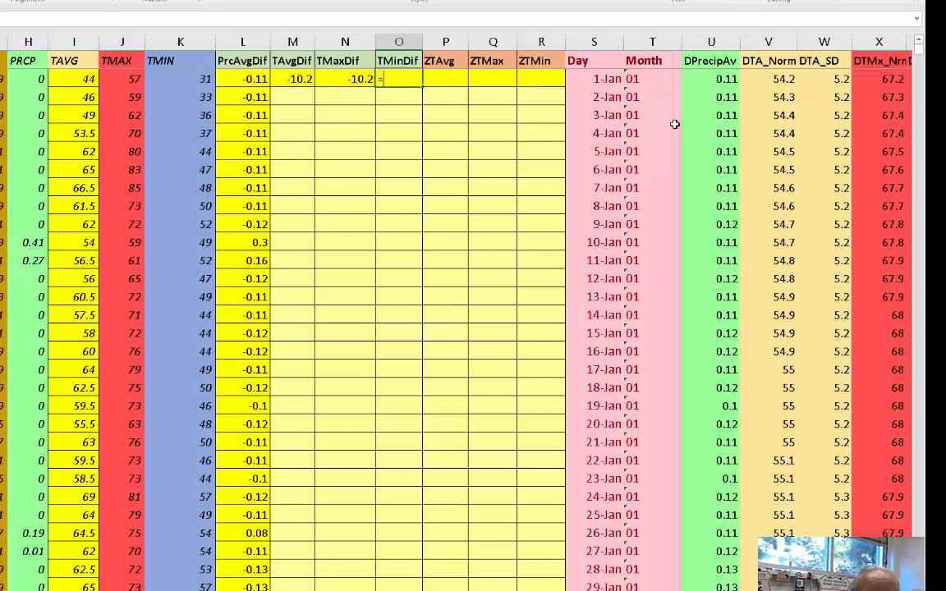
pyautogui.write('k2')
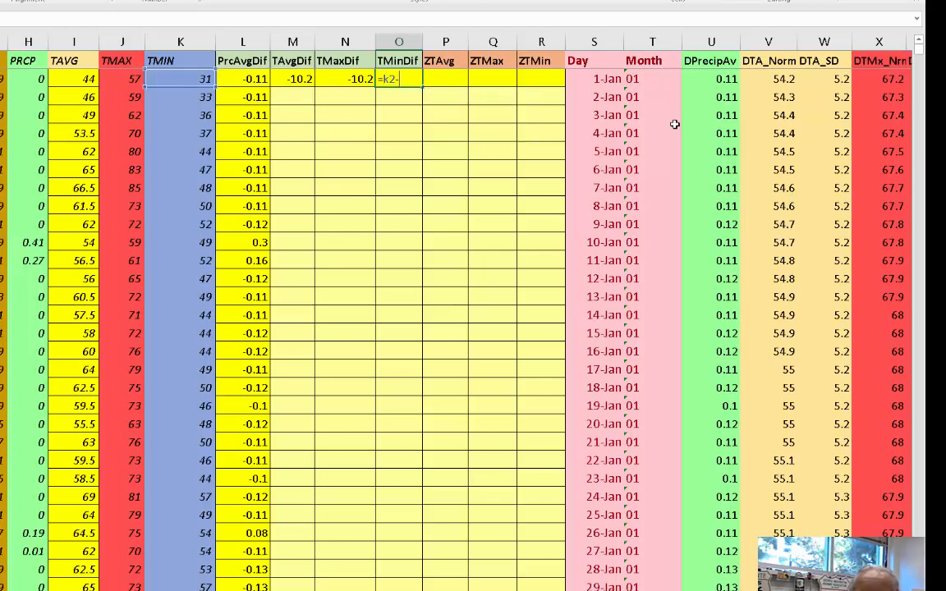
pyautogui.write('-z2')
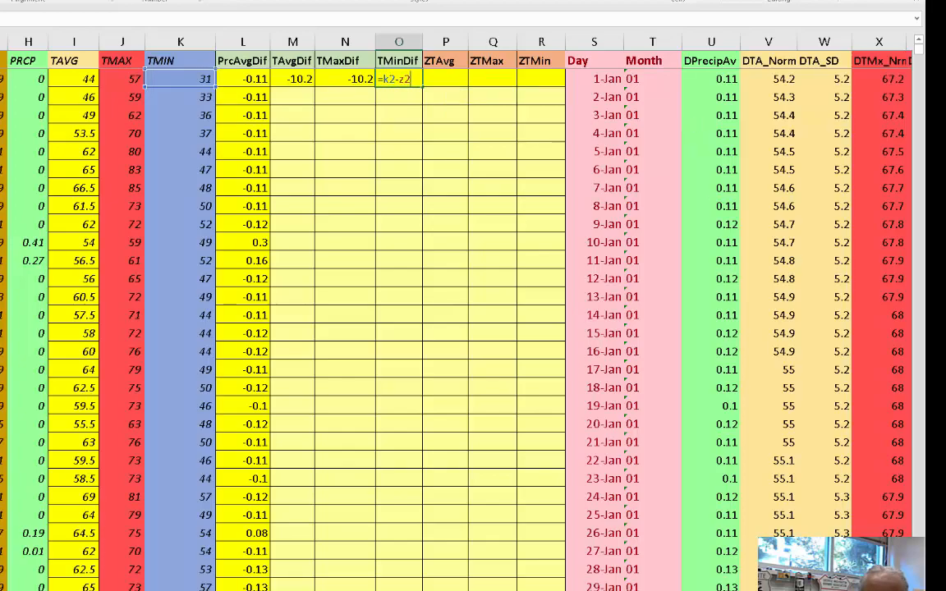
pyautogui.hscroll(3, 787, 281)
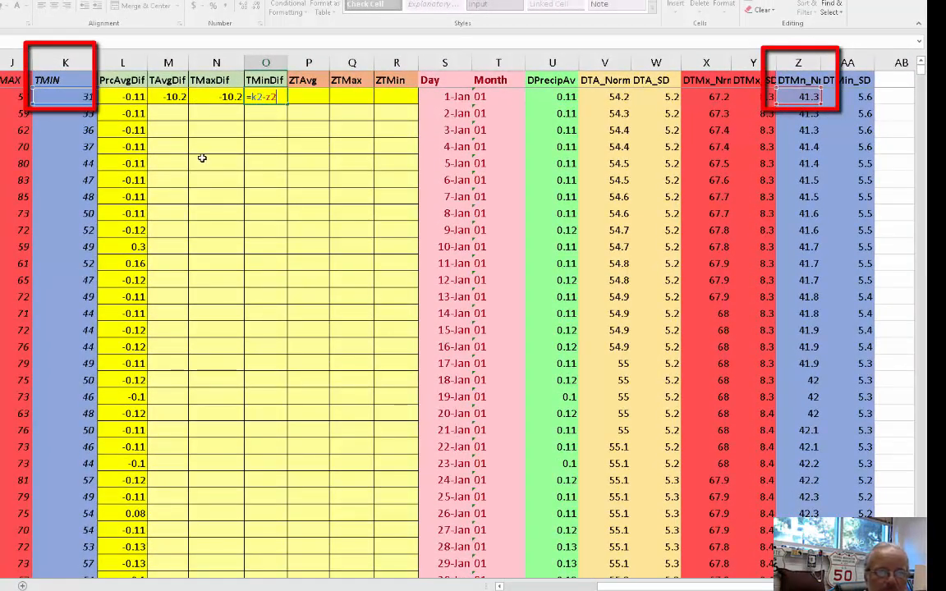
pyautogui.hotkey('ctrl', 'Return')
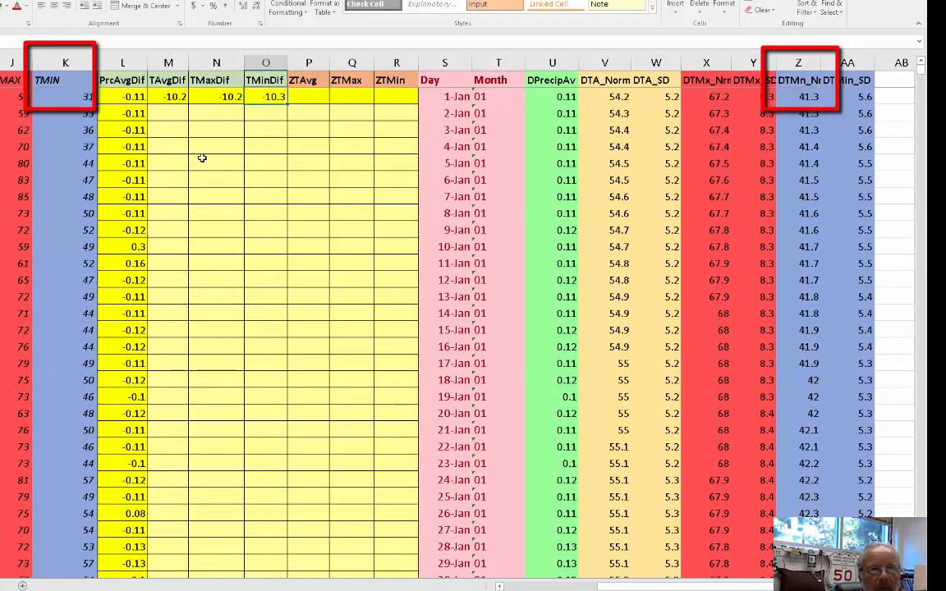
# Fill the three temperature difference formulas in M2:O2 down the whole TAvgDif, TMaxDif and TMinDif columns.
pyautogui.hotkey('shift', 'Left')
pyautogui.hotkey('shift', 'Left')
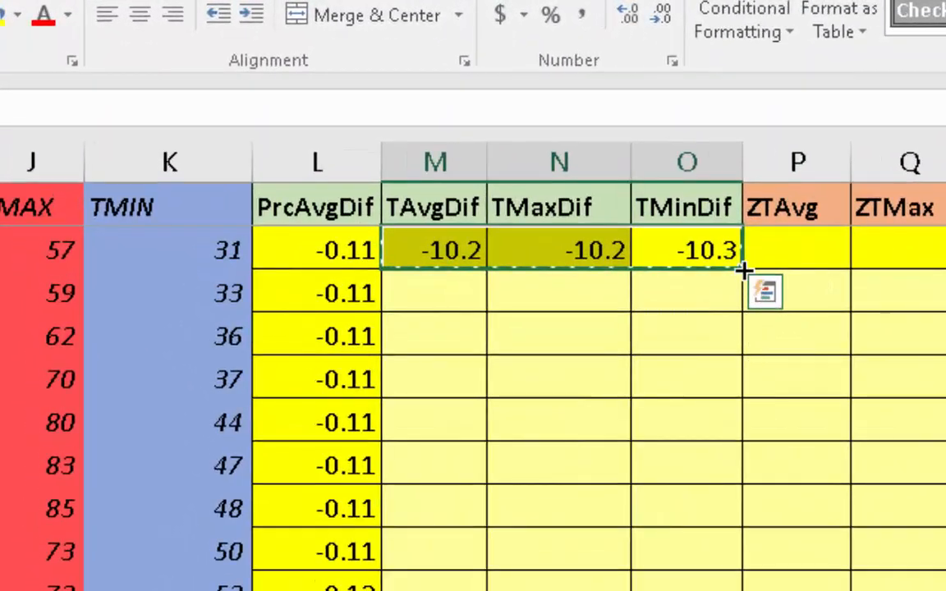
pyautogui.doubleClick(742, 271)
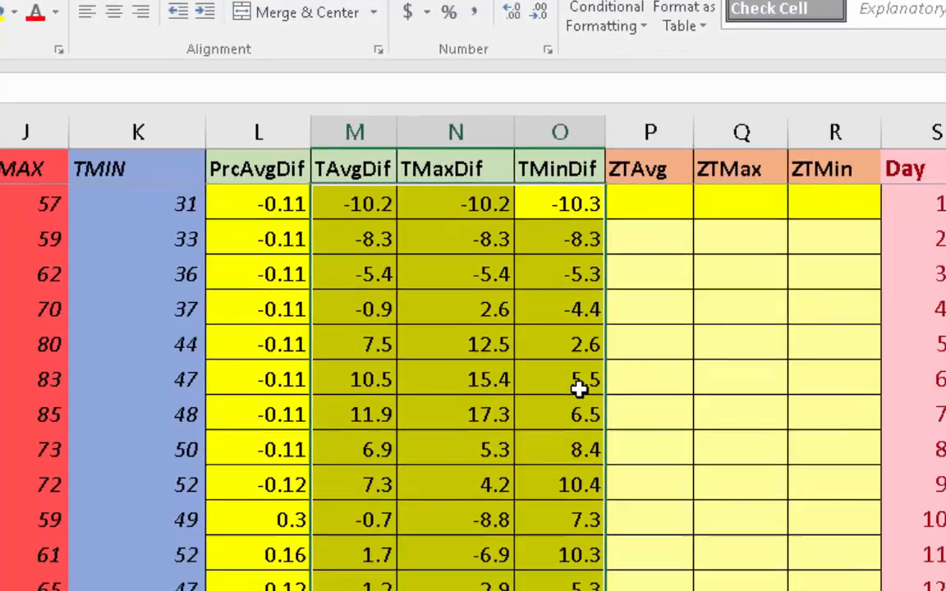
# Examine the last rows of the TAvgDif, TMaxDif and TMinDif columns and the summary statistics beneath them.
pyautogui.hotkey('ctrl', 'Down')
pyautogui.press('Down')
pyautogui.press('Down')
pyautogui.press('Down')
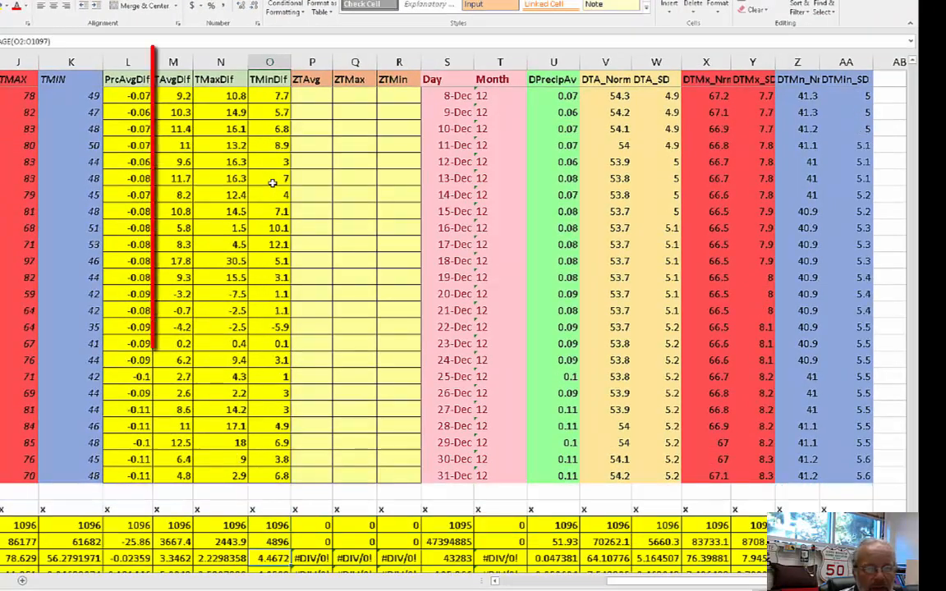
pyautogui.hotkey('shift', 'Left')
pyautogui.hotkey('shift', 'Left')
pyautogui.hotkey('shift', 'Left')
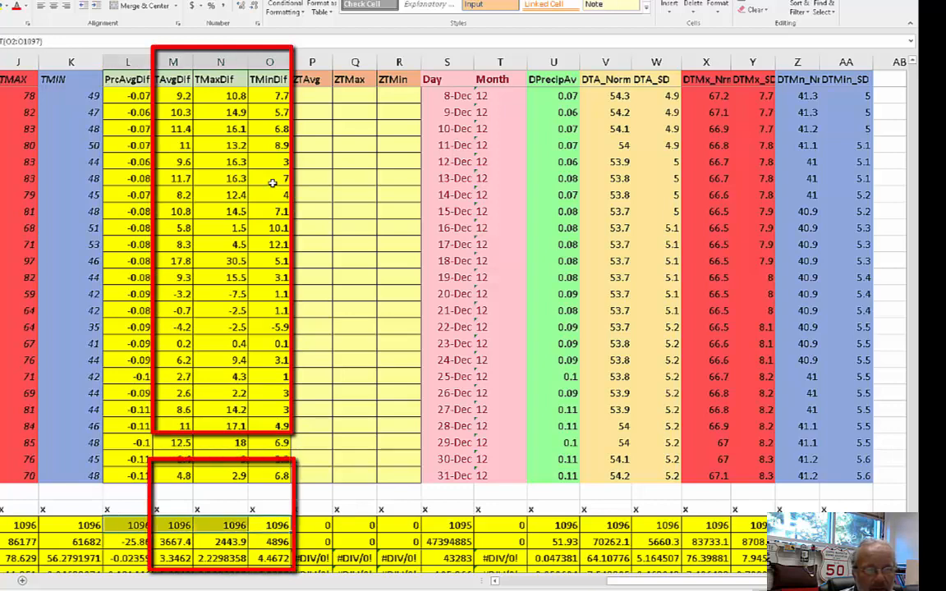
pyautogui.hotkey('shift', 'Down')
pyautogui.hotkey('shift', 'Down')
pyautogui.hotkey('shift', 'Down')
pyautogui.hotkey('shift', 'Down')
pyautogui.hotkey('shift', 'Down')
pyautogui.press('Up')
pyautogui.press('Up')
pyautogui.press('Up')
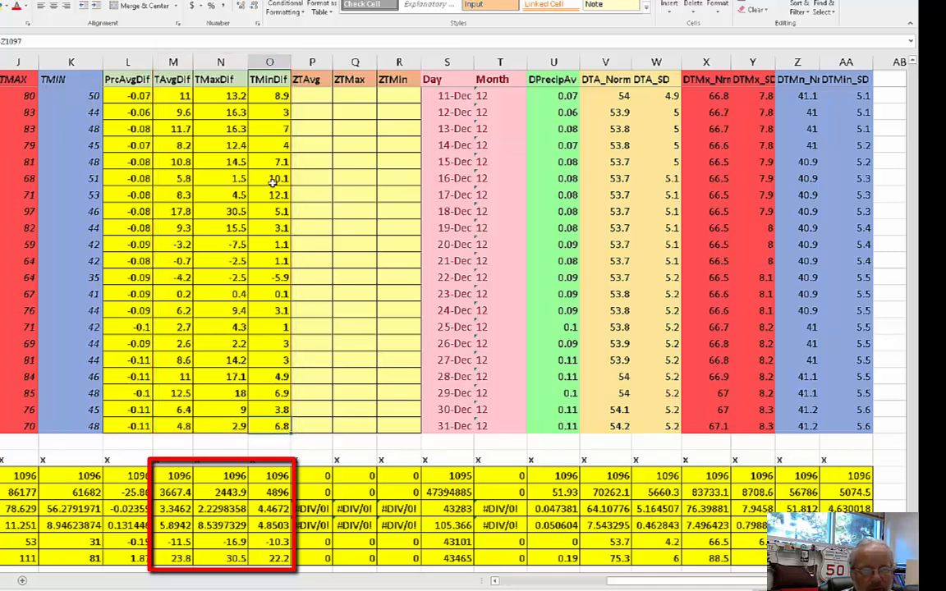
pyautogui.press('Right')
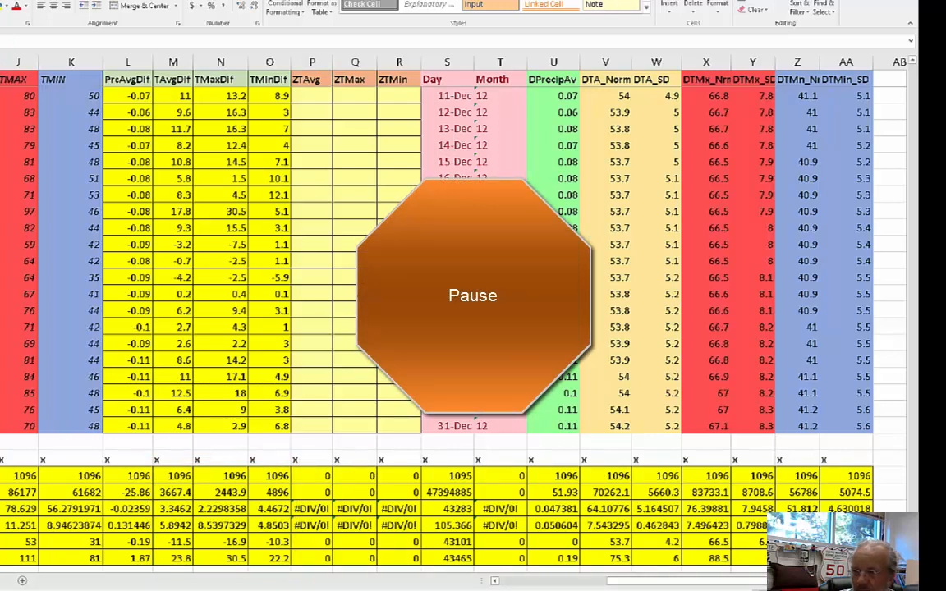
# Review the first row's temperature differences and the z-score formula in the Word lab document.
pyautogui.hotkey('ctrl', 'Up')
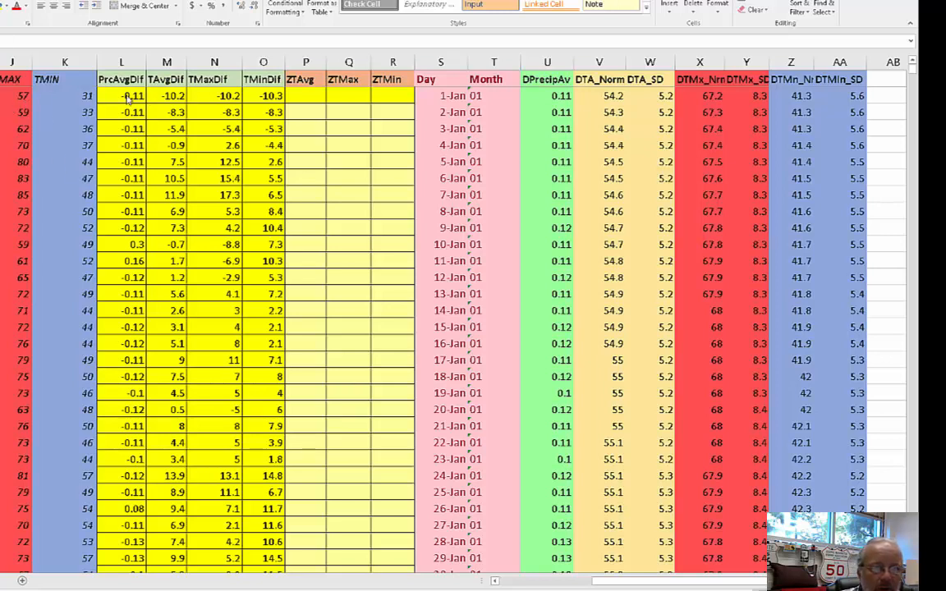
pyautogui.click(187, 96)
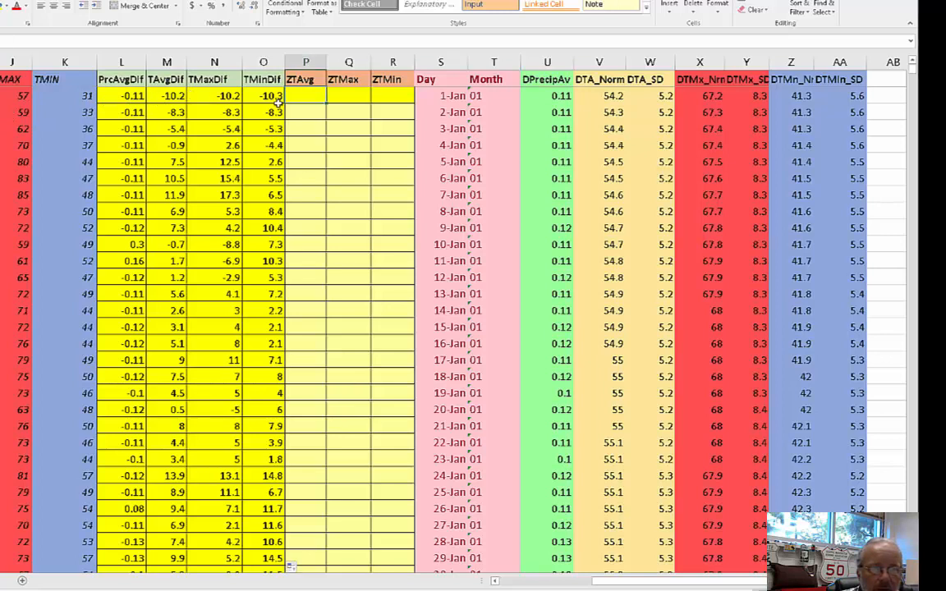
pyautogui.moveTo(251, 95); pyautogui.dragTo(159, 95)
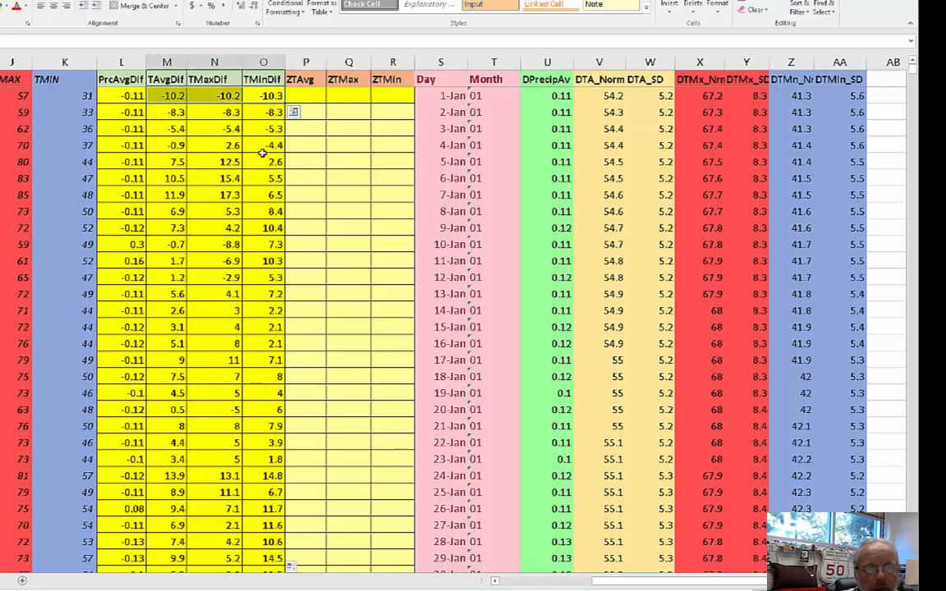
pyautogui.click(310, 100)
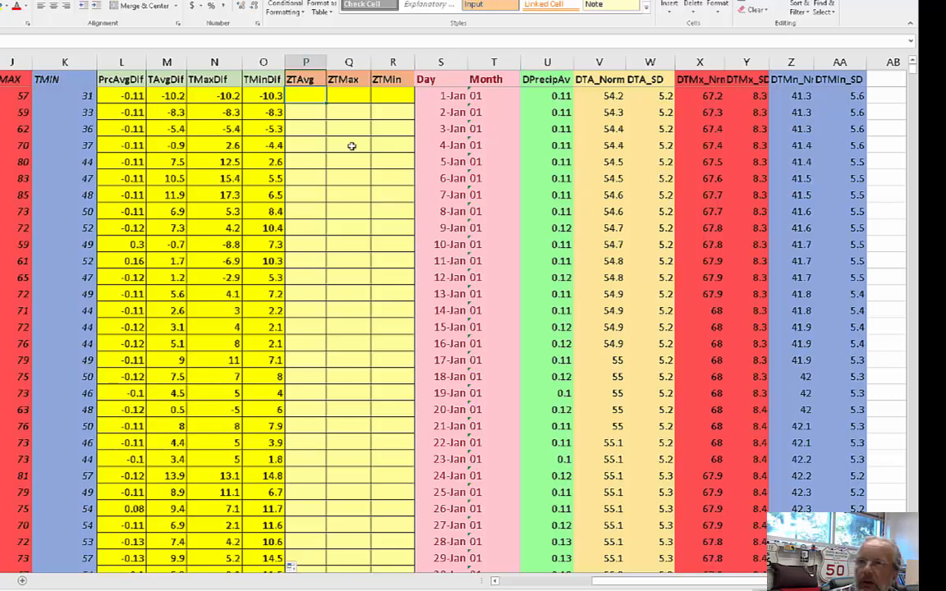
pyautogui.moveTo(917, 50); pyautogui.dragTo(477, 25)
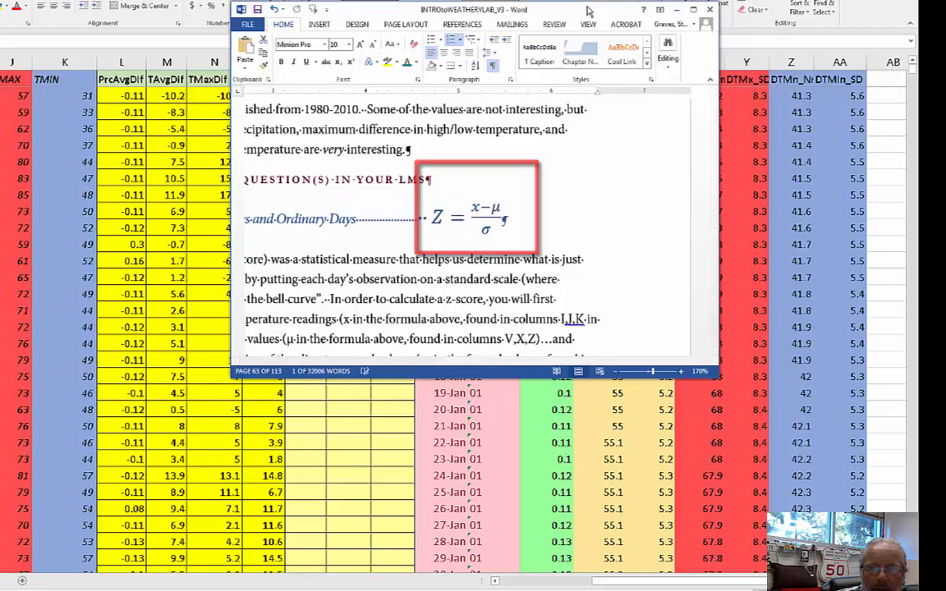
pyautogui.moveTo(588, 11); pyautogui.dragTo(915, 16)
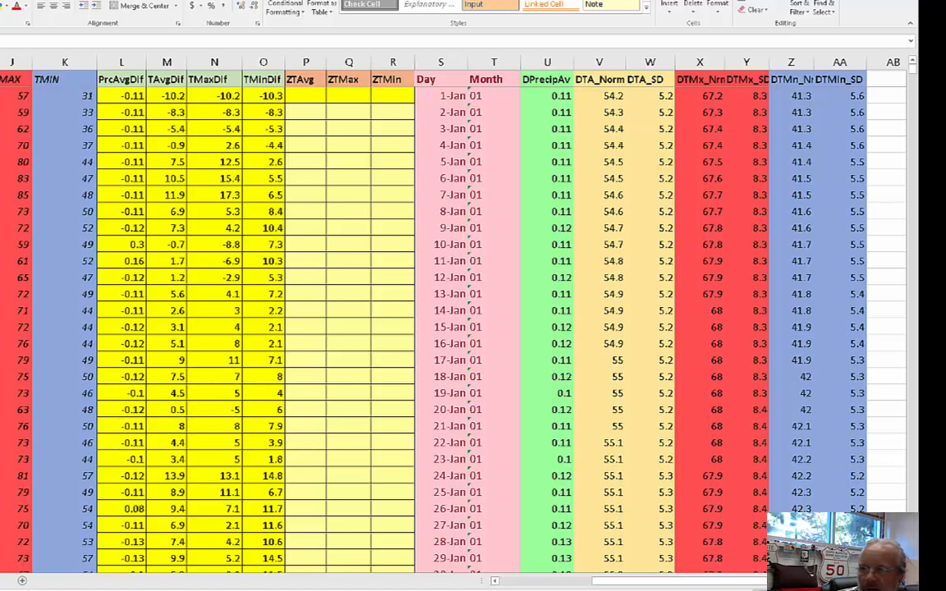
# Enter the formula =(I2-V2) in cell P2 as the numerator of the ZTAvg z-score.
pyautogui.click(311, 112)
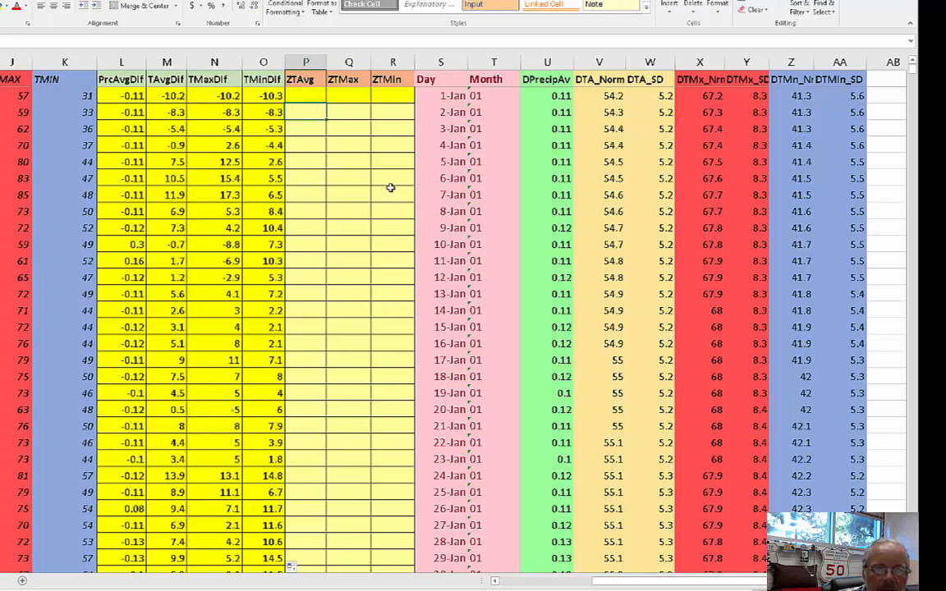
pyautogui.click(308, 95)
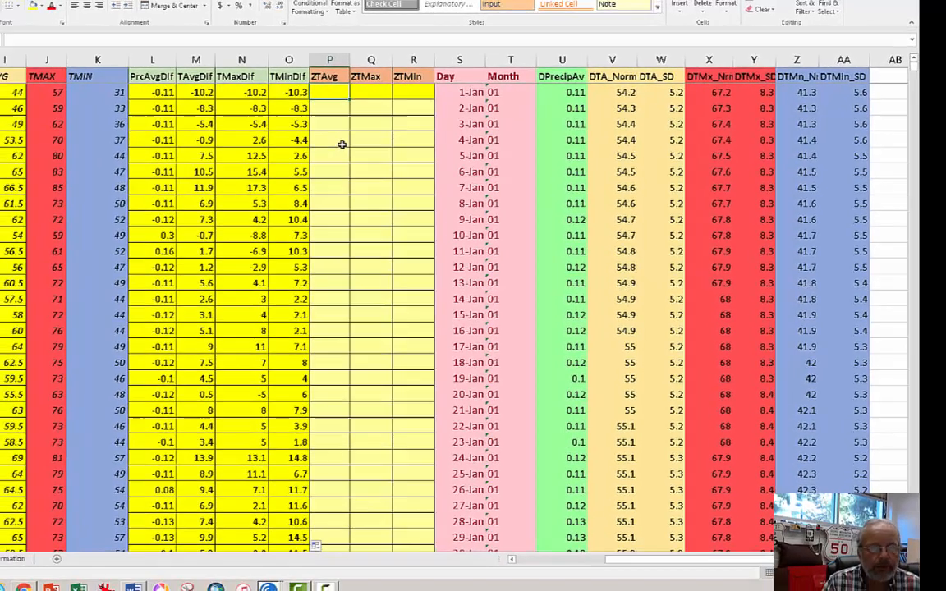
pyautogui.write('=')
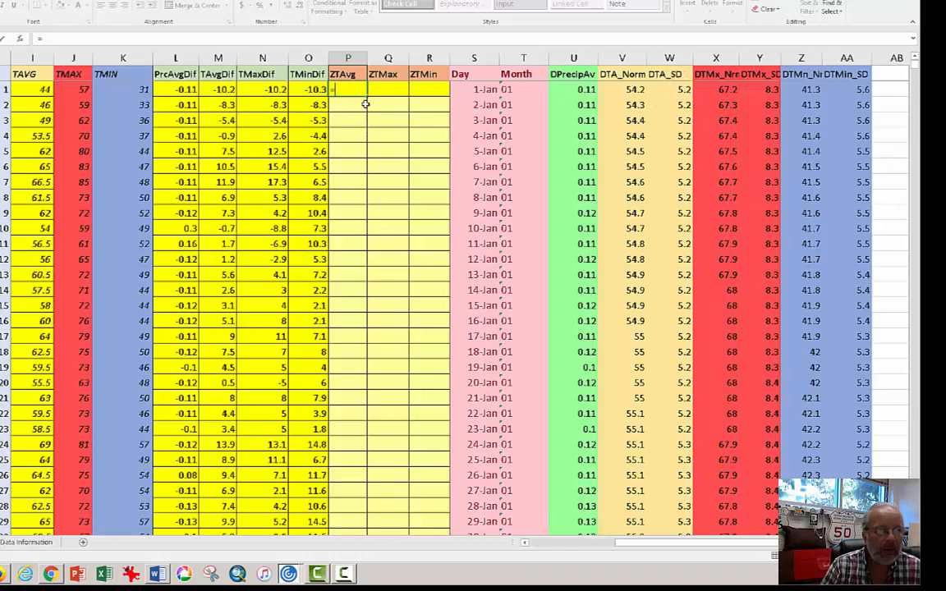
pyautogui.write('(I1-')
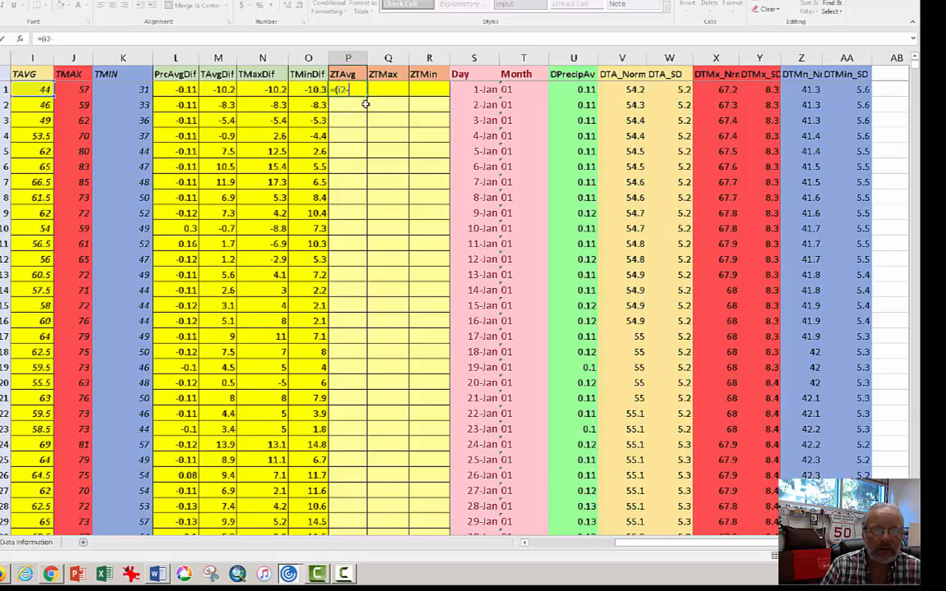
pyautogui.write('V1)')
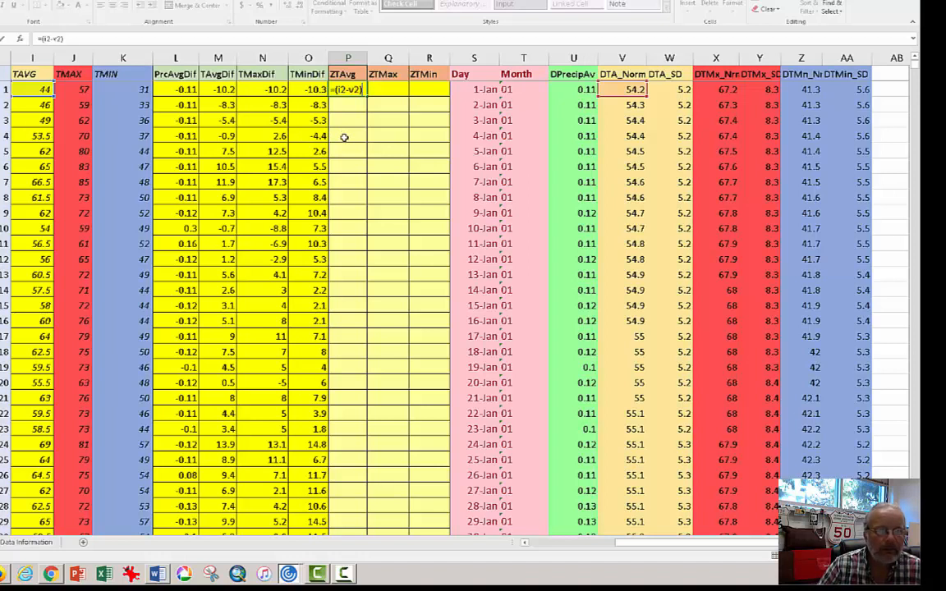
pyautogui.press('Return')
pyautogui.press('Up')
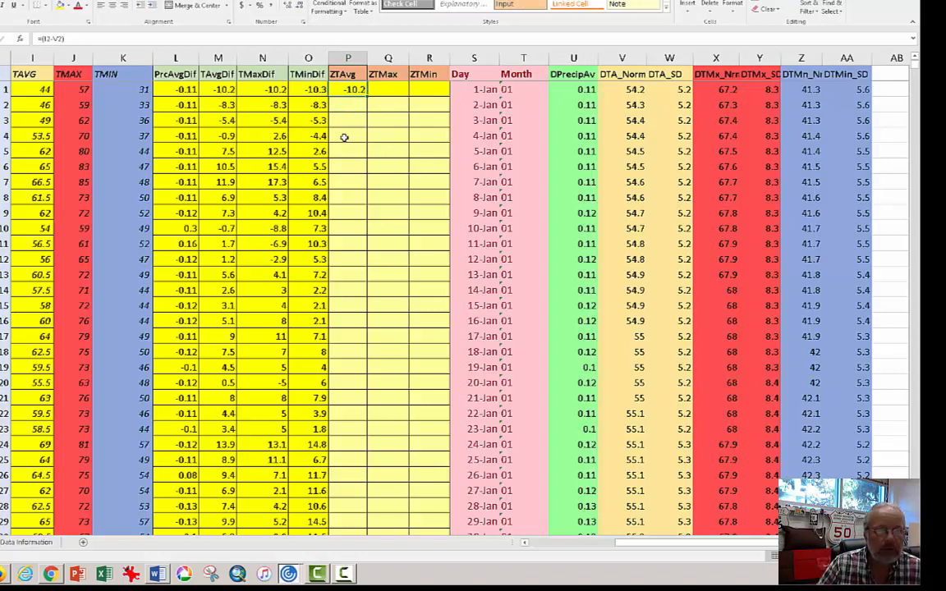
# Extend the P2 formula to =(I2-V2)/W2, dividing by DTA_SD, and fill it down the whole ZTAvg column.
pyautogui.press('F2')
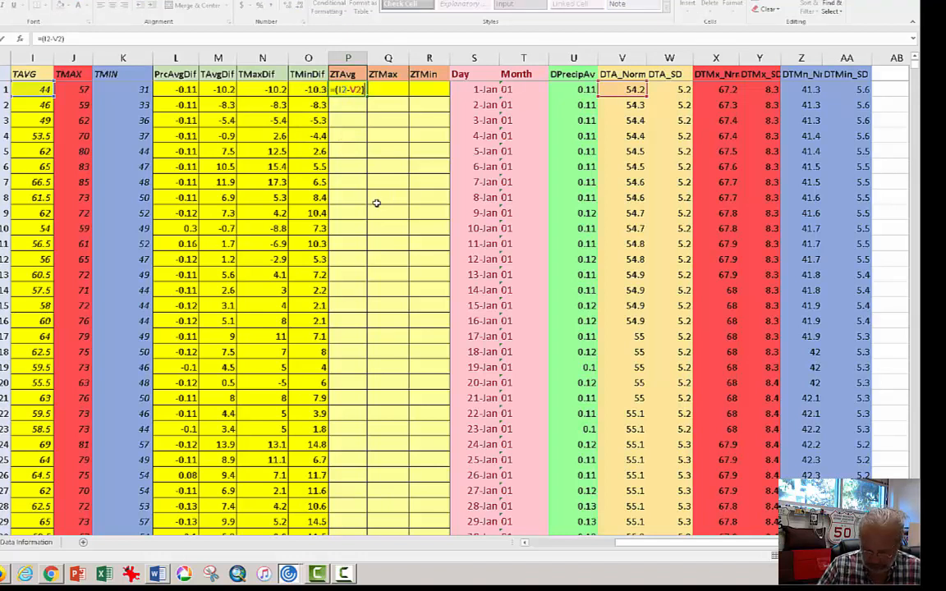
pyautogui.write('/')
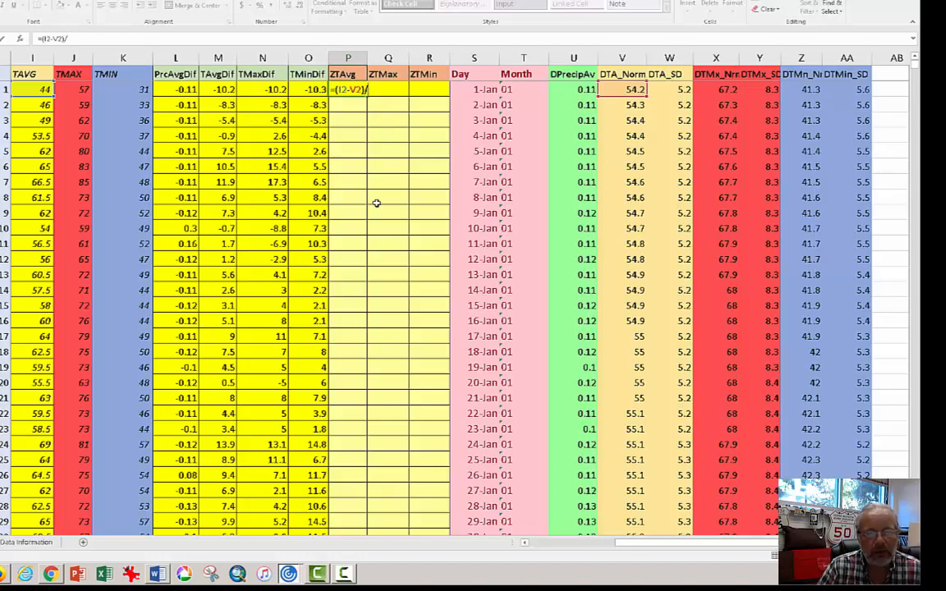
pyautogui.click(674, 92)
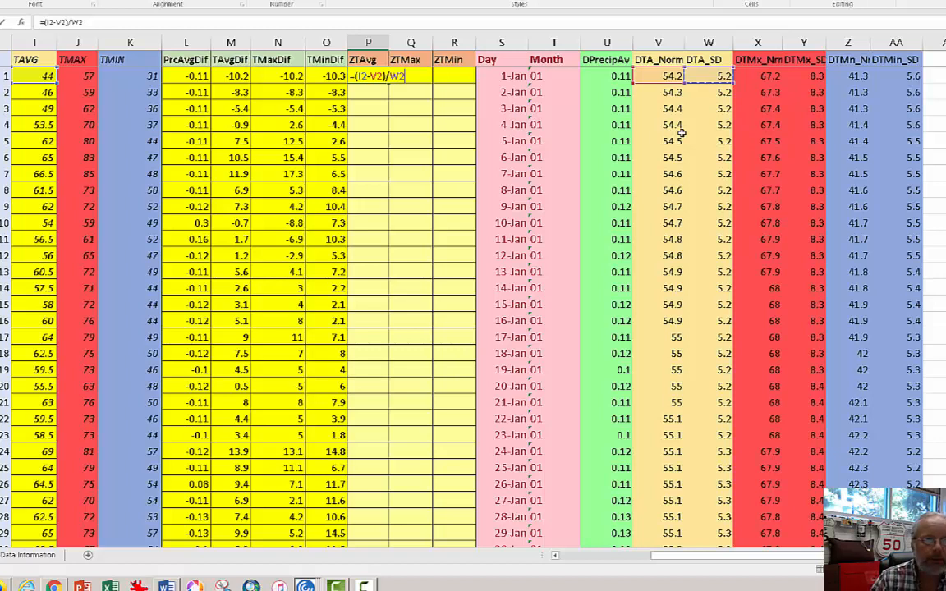
pyautogui.hotkey('ctrl', 'Return')
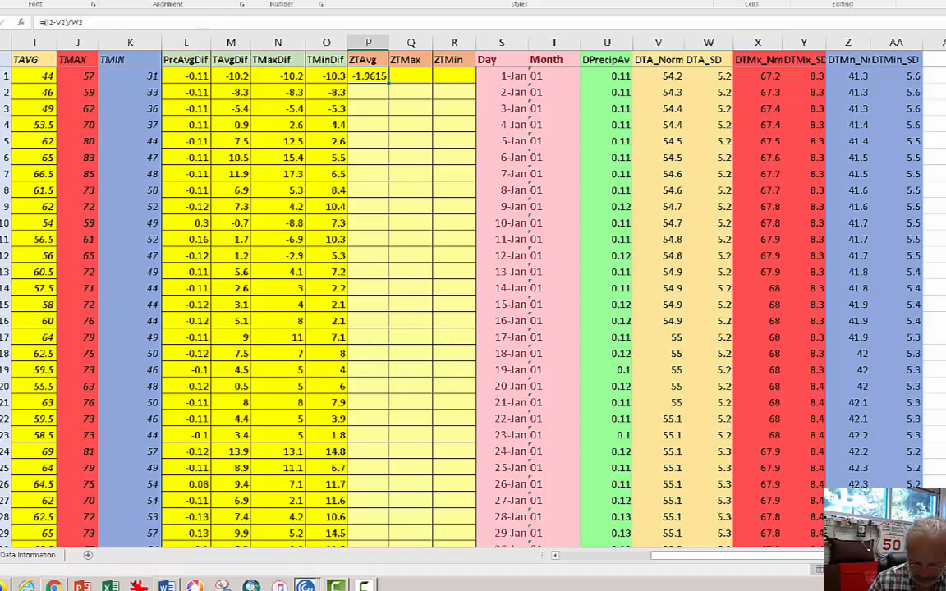
pyautogui.hotkey('ctrl', 'c')
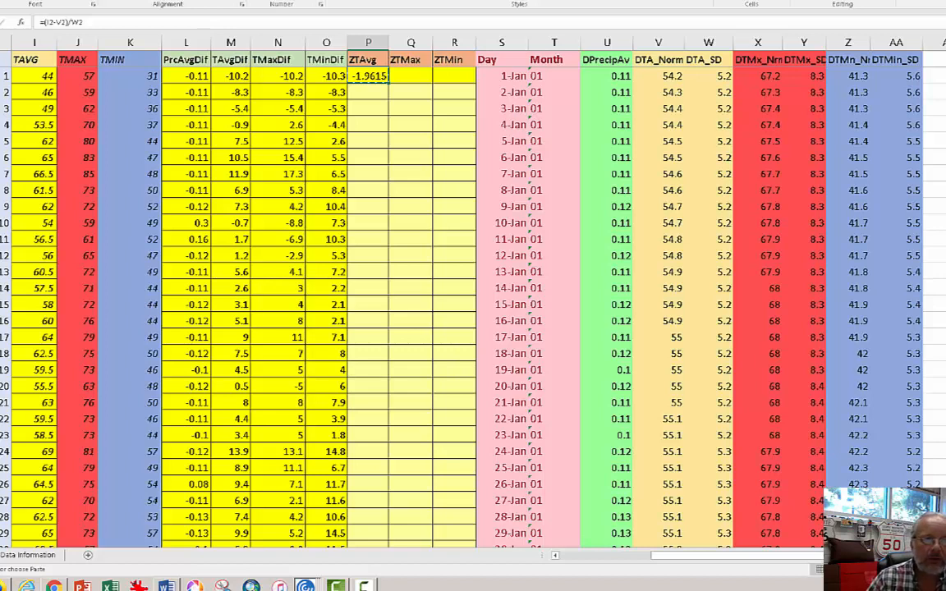
pyautogui.doubleClick(388, 81)
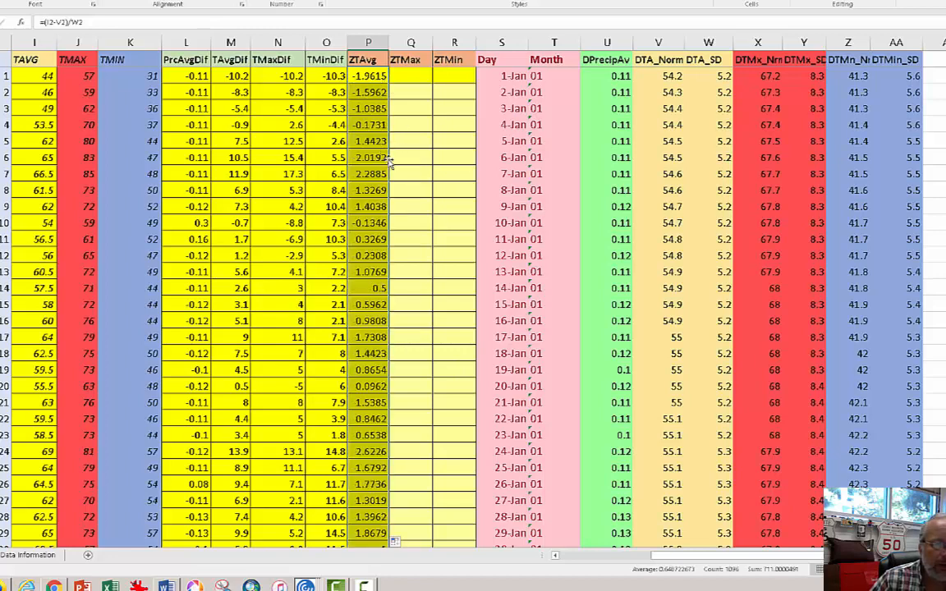
# Compare the TAvgDif values with their ZTAvg z-scores for several January days, including 7, 10, 12 and 14 January.
pyautogui.click(354, 292)
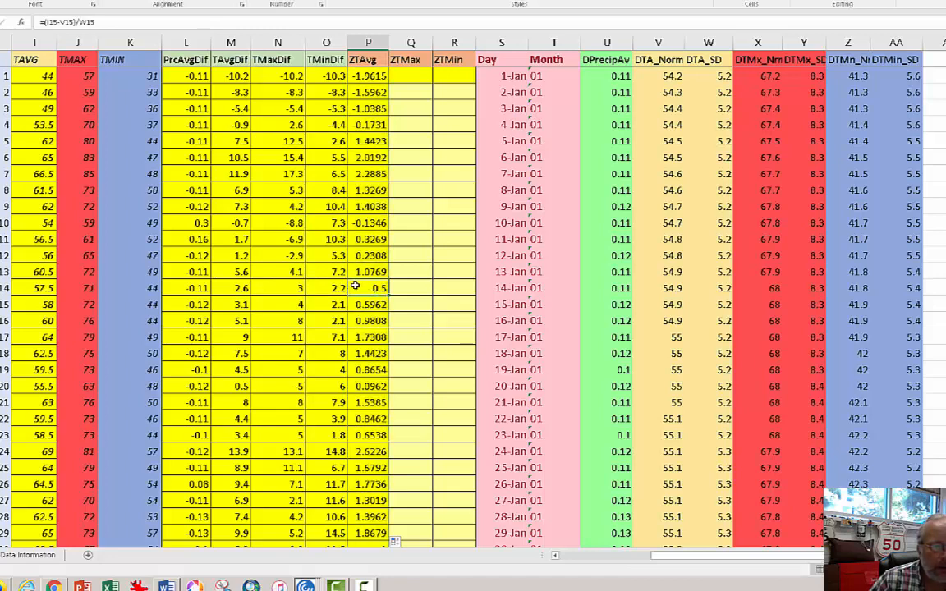
pyautogui.moveTo(347, 286); pyautogui.dragTo(345, 286)
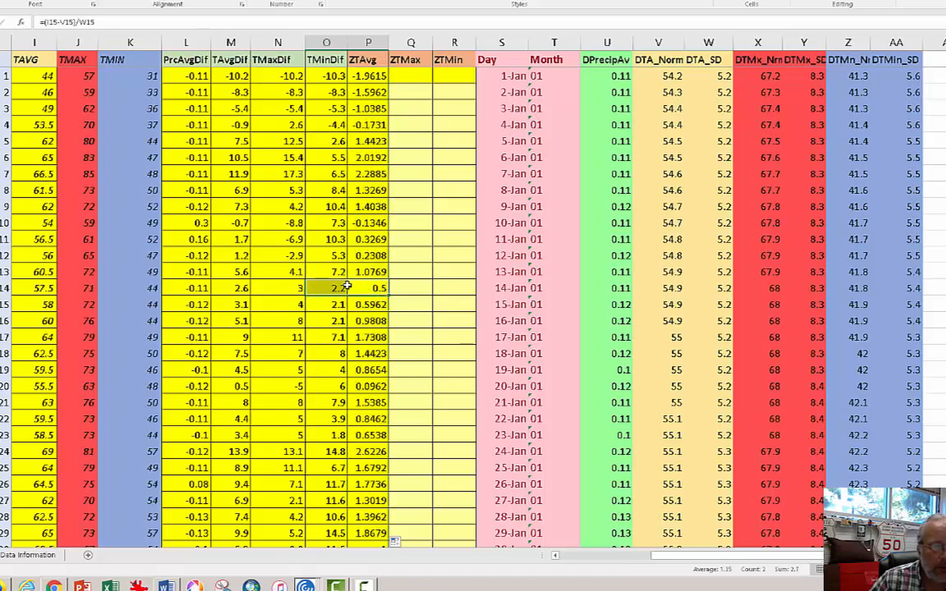
pyautogui.click(242, 255)
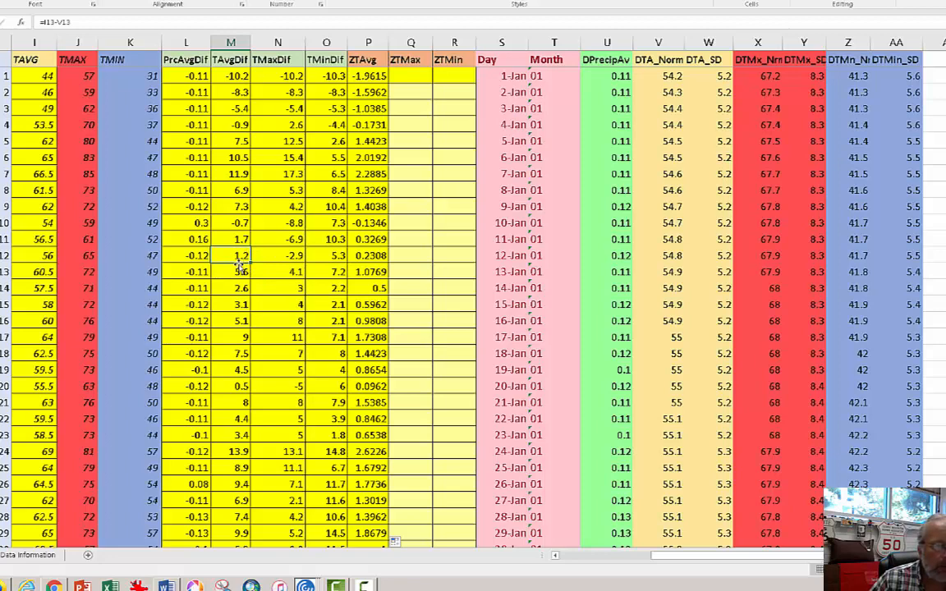
pyautogui.click(372, 256)
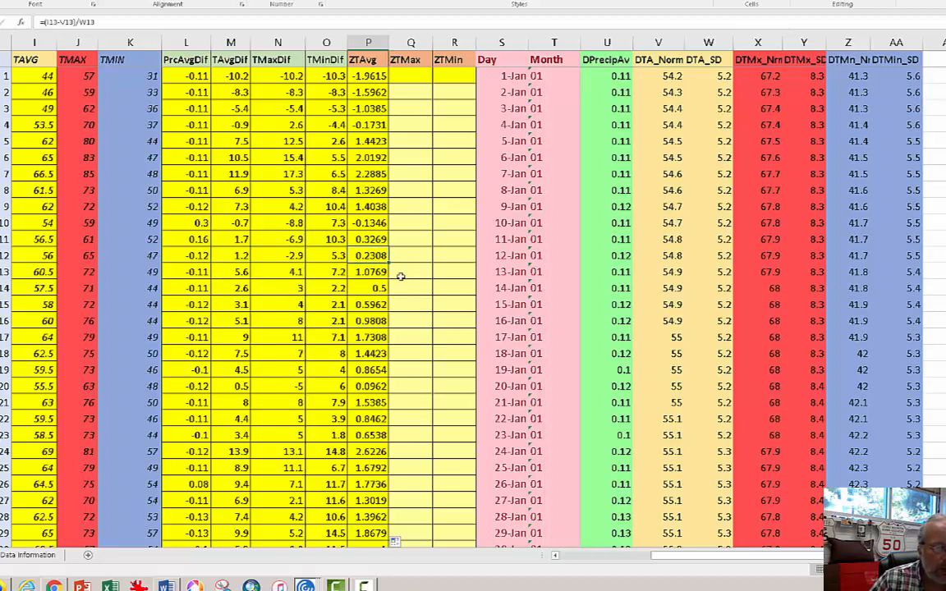
pyautogui.click(236, 224)
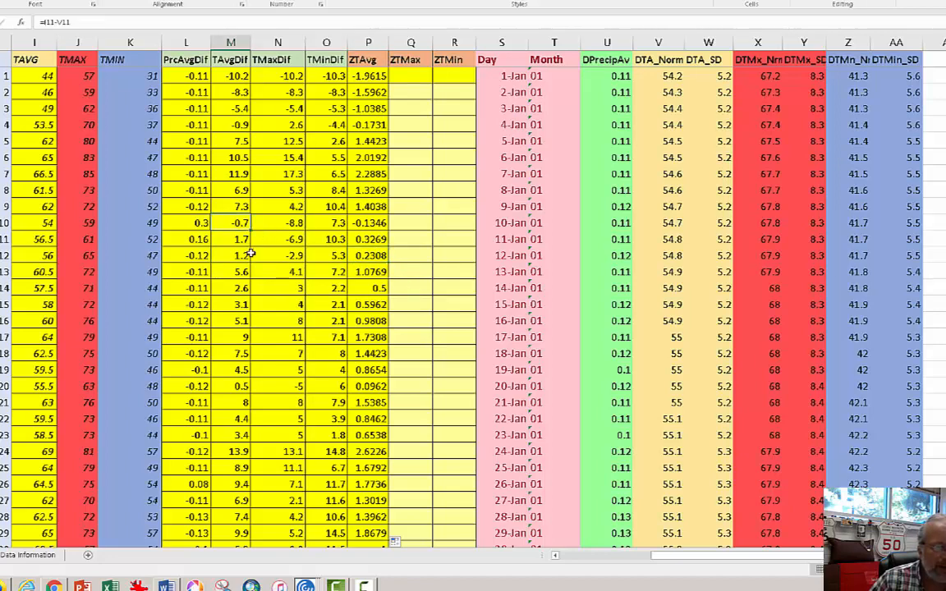
pyautogui.click(368, 223)
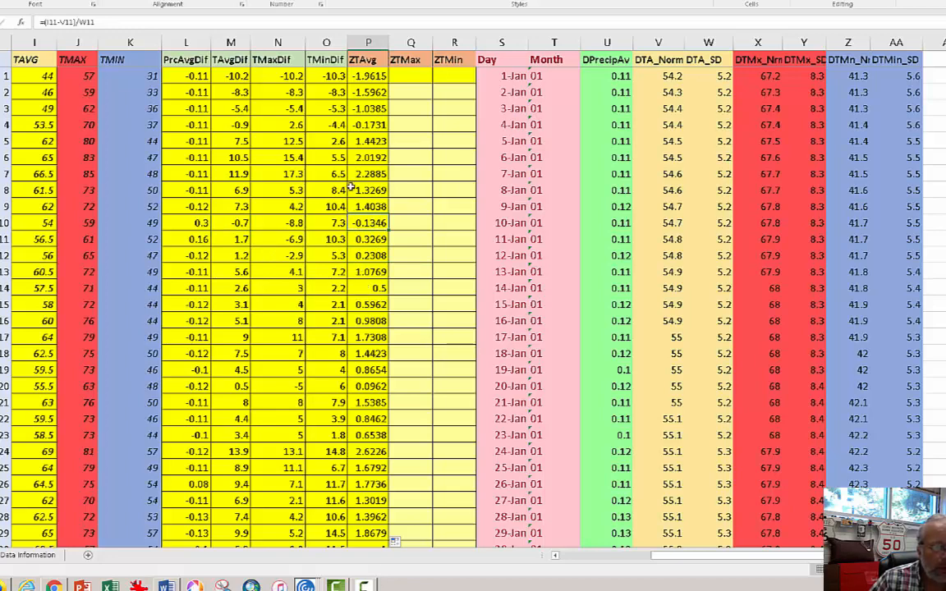
pyautogui.click(251, 175)
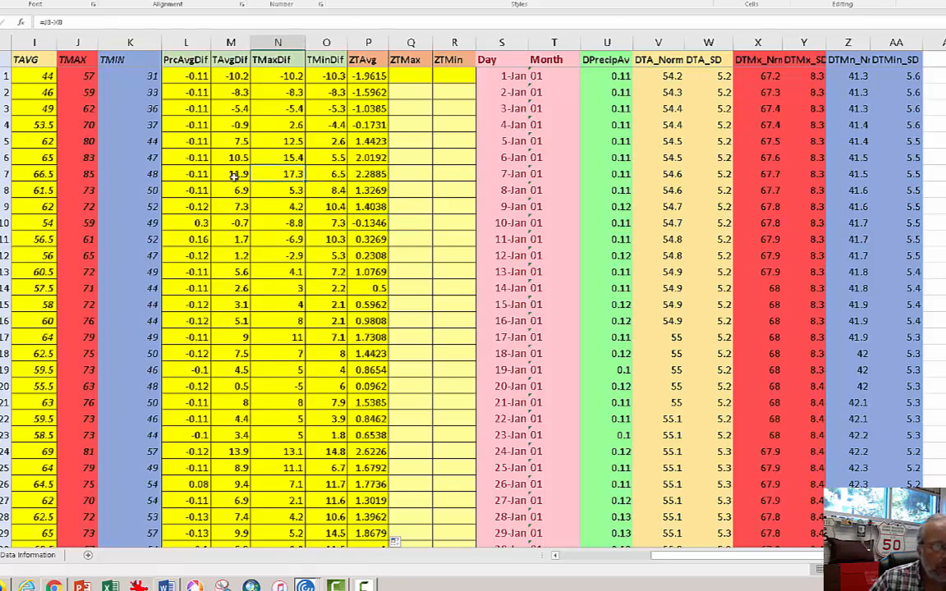
pyautogui.click(233, 175)
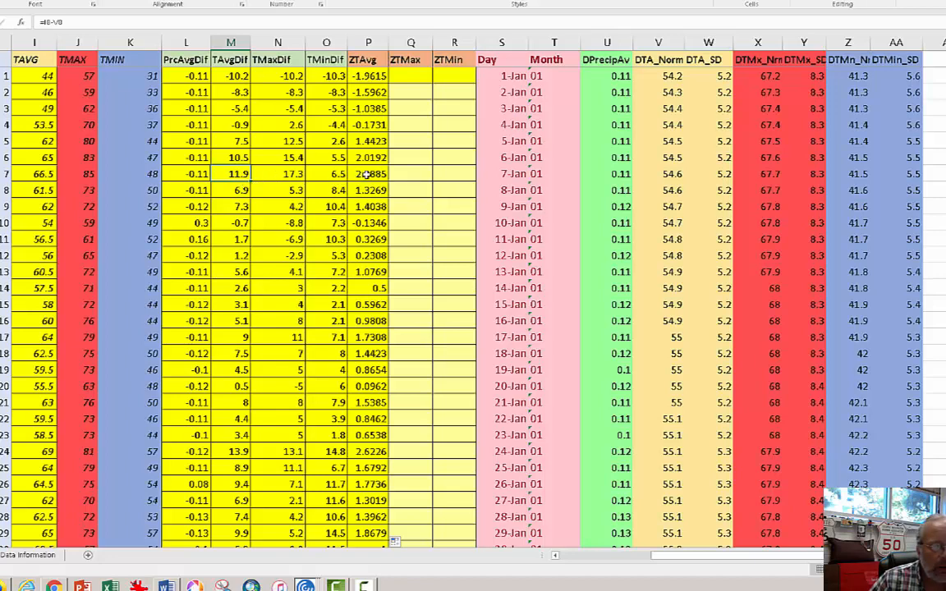
pyautogui.click(369, 174)
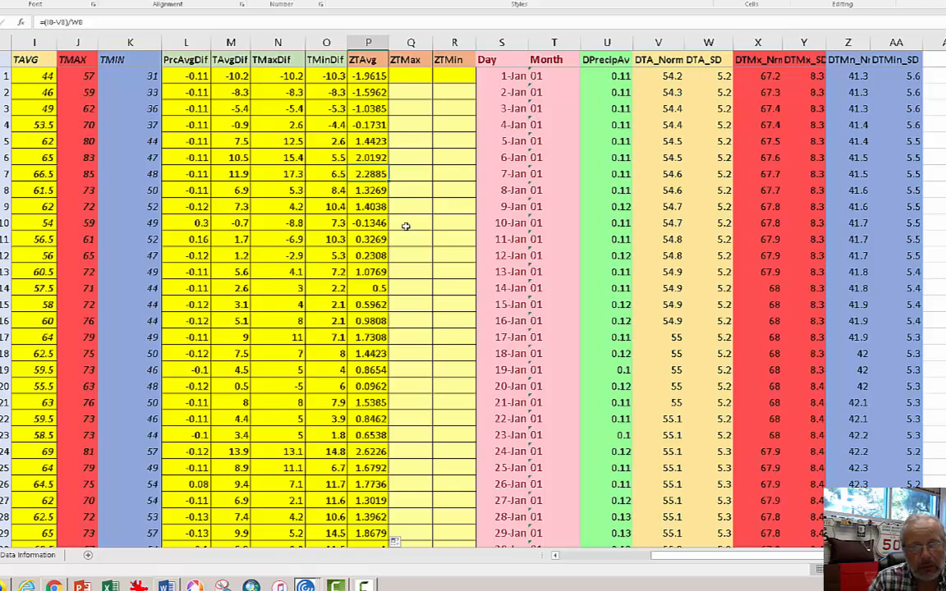
# Enter the formula =N2/Y2 in cell Q2, dividing TMaxDif by DTMx_SD to get the first ZTMax z-score.
pyautogui.click(417, 83)
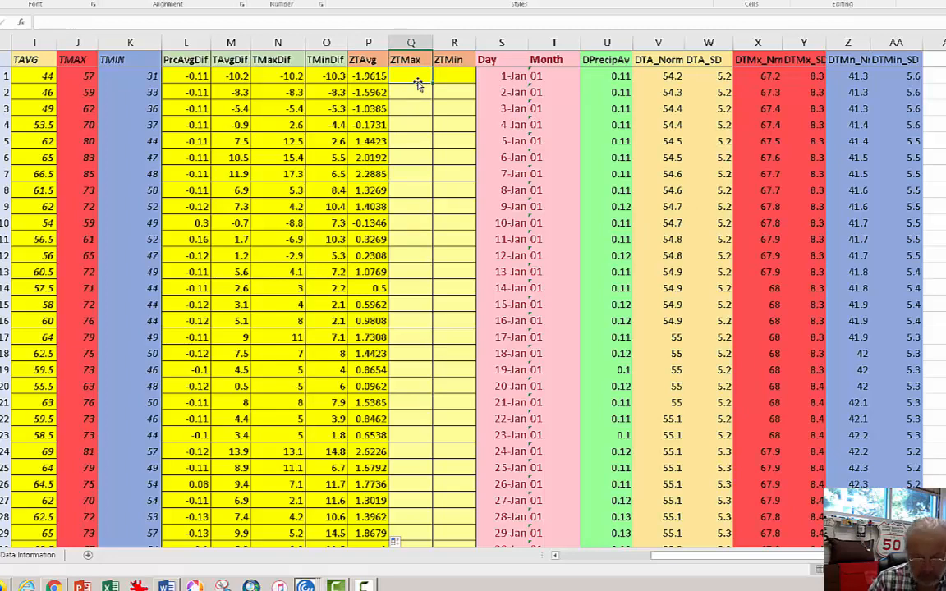
pyautogui.write('=')
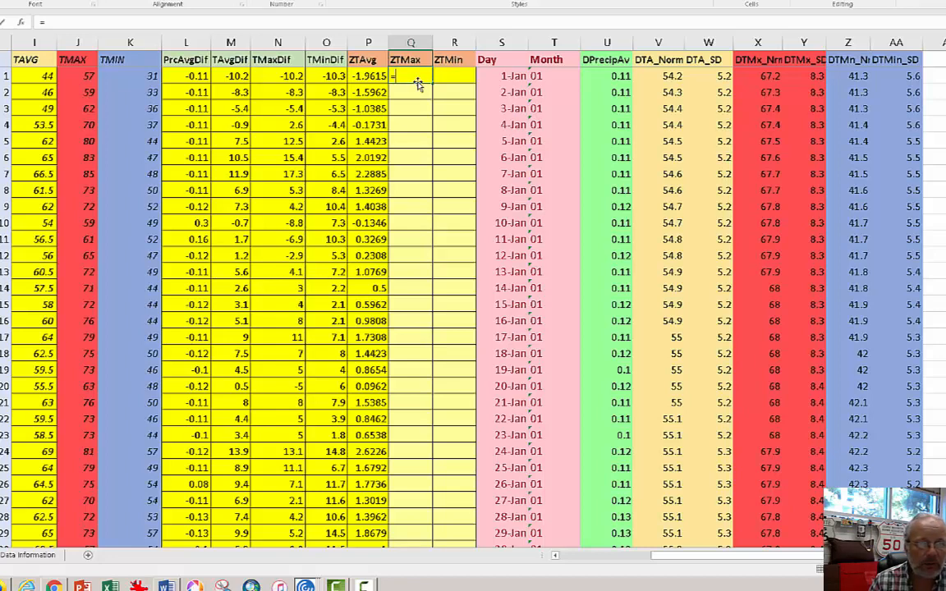
pyautogui.press('Left')
pyautogui.press('Left')
pyautogui.press('Left')
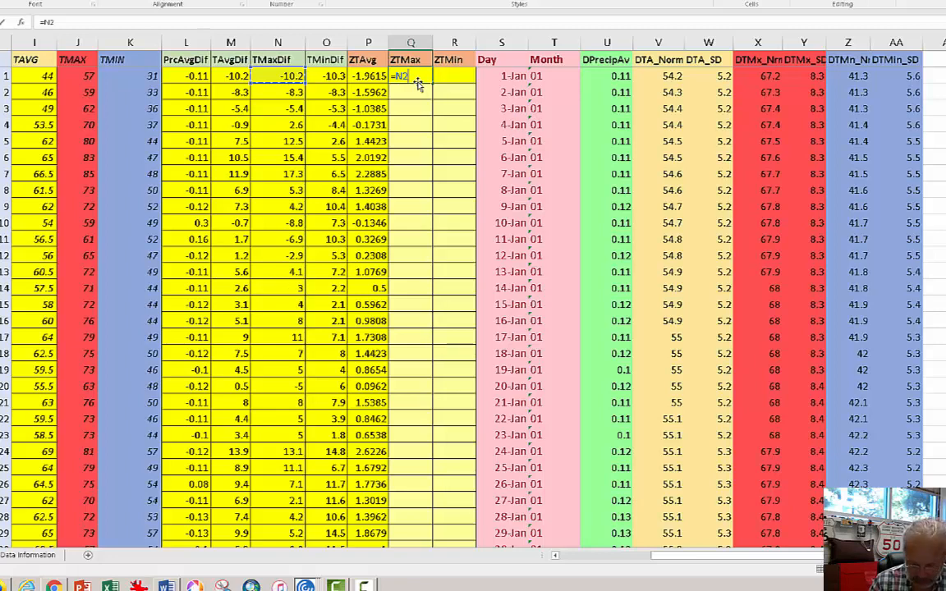
pyautogui.write('/')
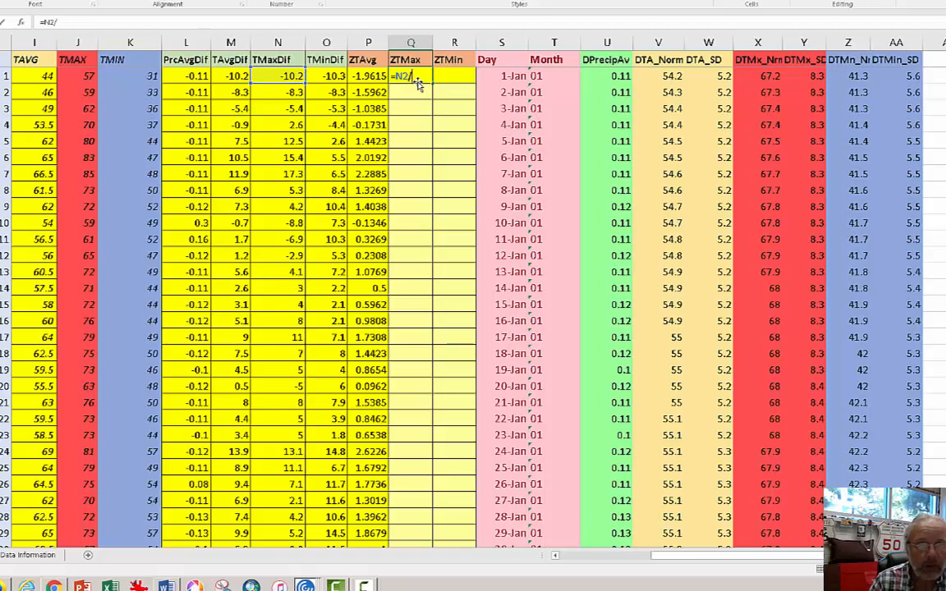
pyautogui.click(813, 76)
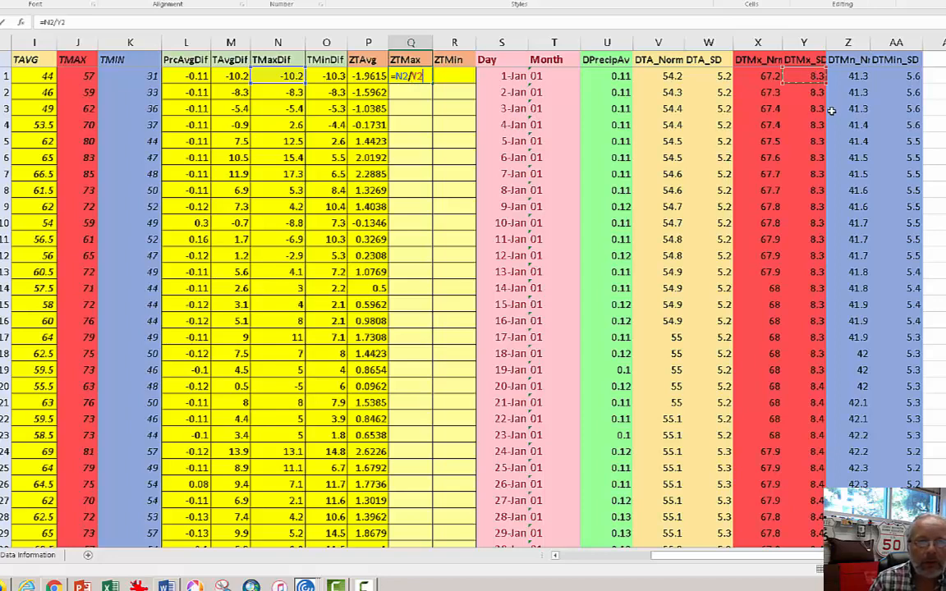
pyautogui.press('Return')
pyautogui.press('Up')
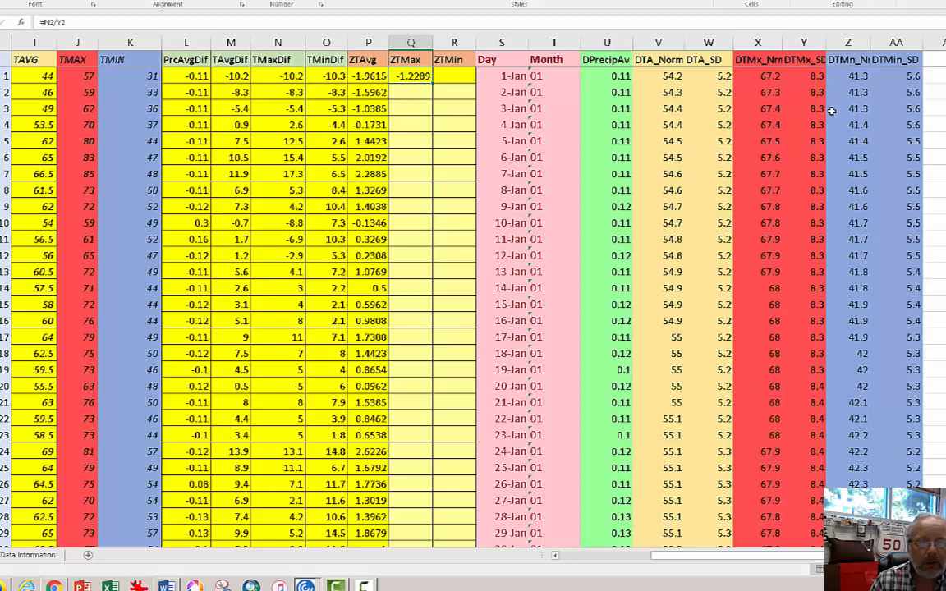
# Enter the formula =O2/AA2 in cell R2, dividing TMinDif by DTMin_SD to get the first ZTMin z-score.
pyautogui.press('Right')
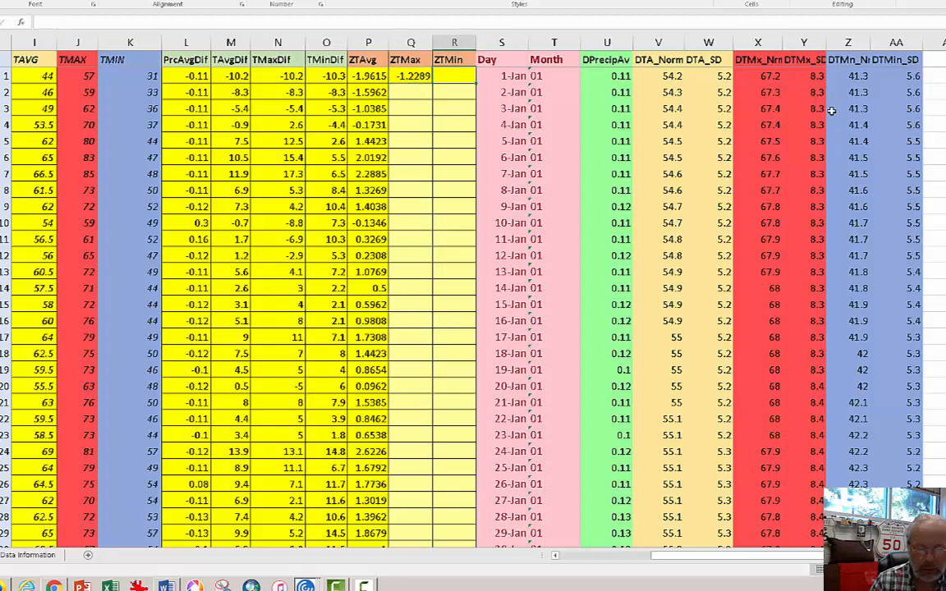
pyautogui.write('=')
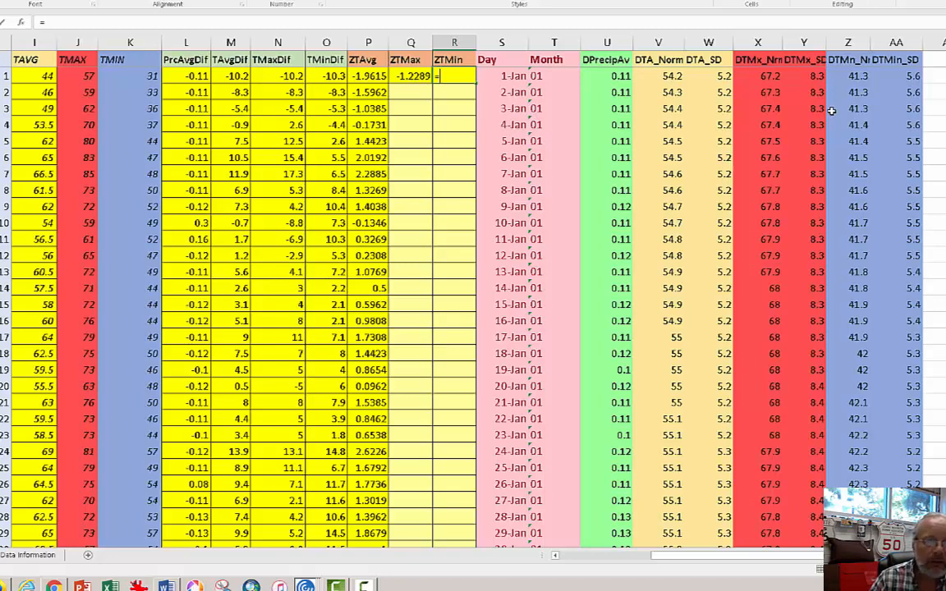
pyautogui.click(325, 74)
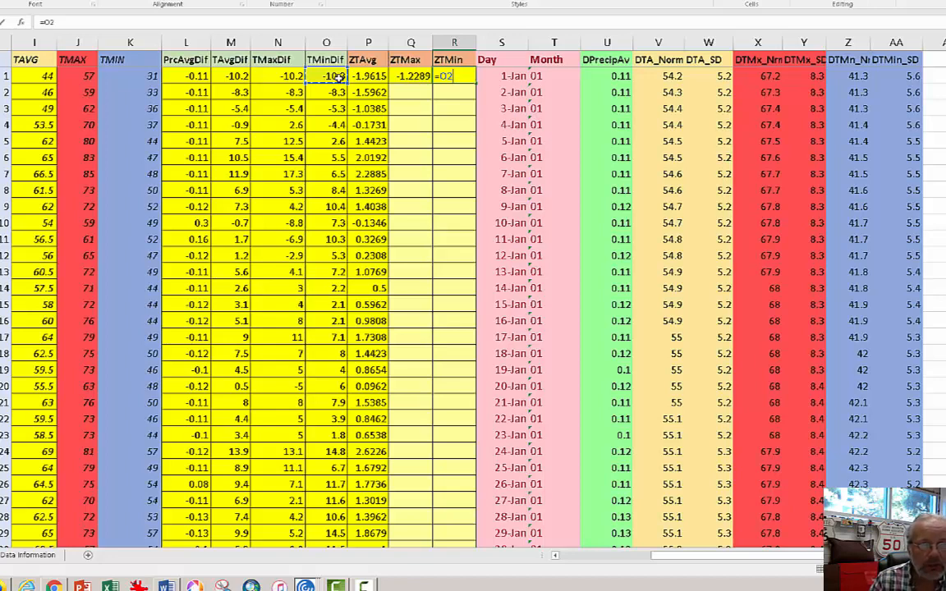
pyautogui.write('/')
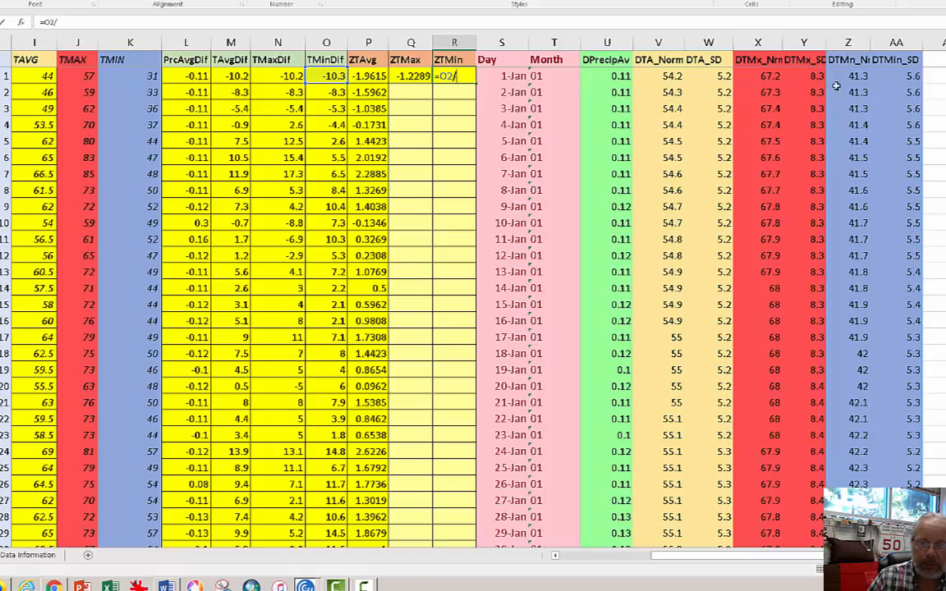
pyautogui.click(891, 76)
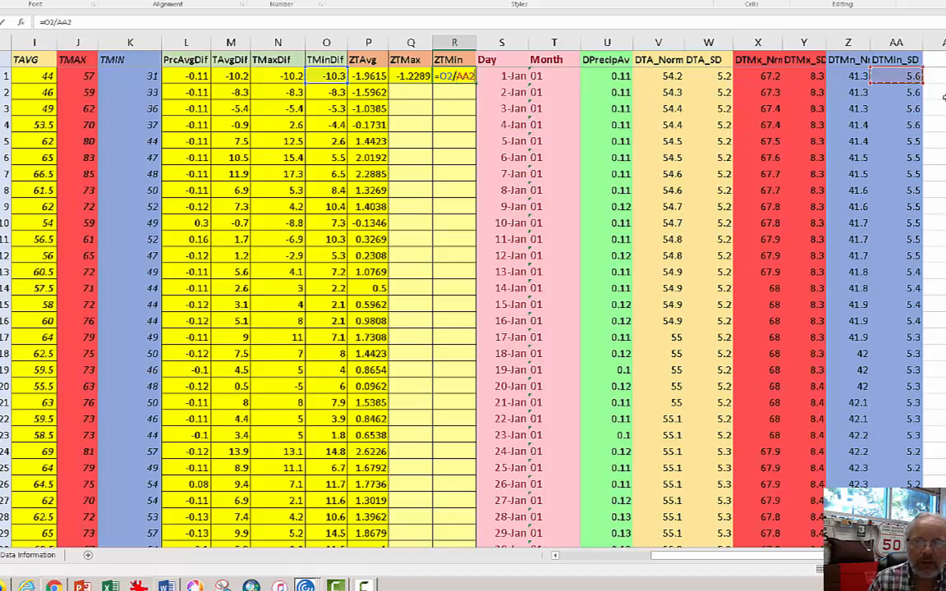
pyautogui.press('Return')
pyautogui.press('Up')
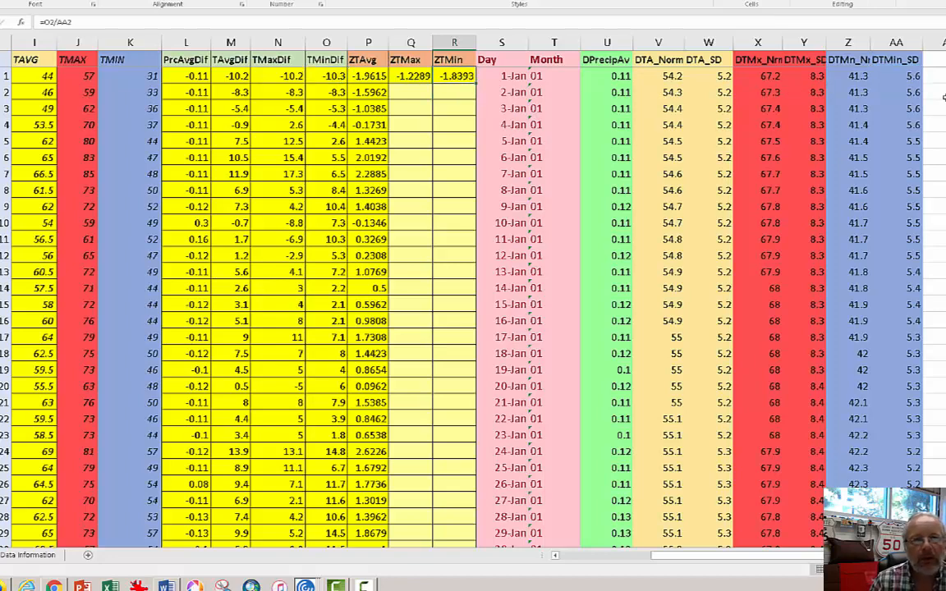
# Fill the Q2 and R2 formulas down the whole ZTMax and ZTMin columns.
pyautogui.hotkey('shift', 'Left')
pyautogui.hotkey('ctrl', 'c')
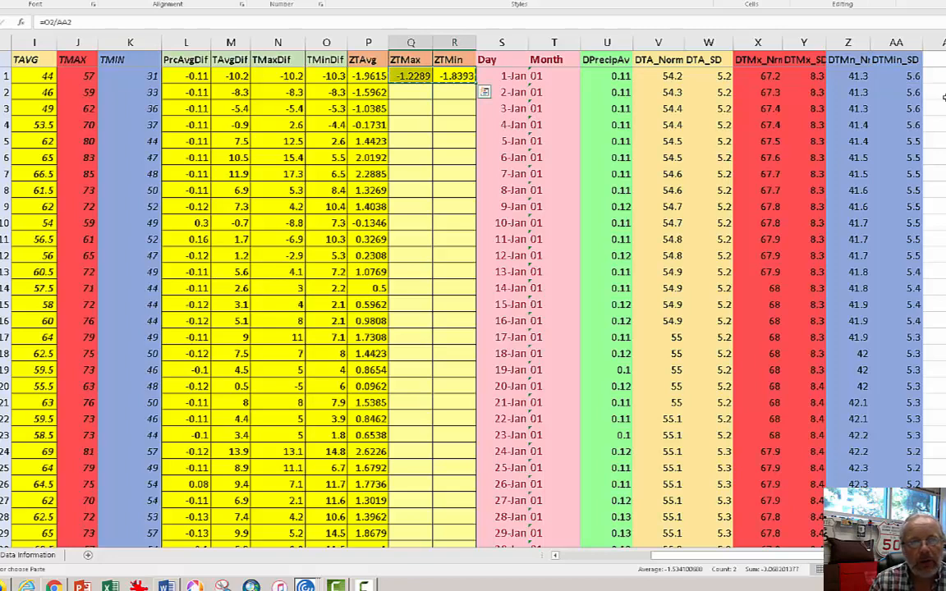
pyautogui.doubleClick(475, 78)
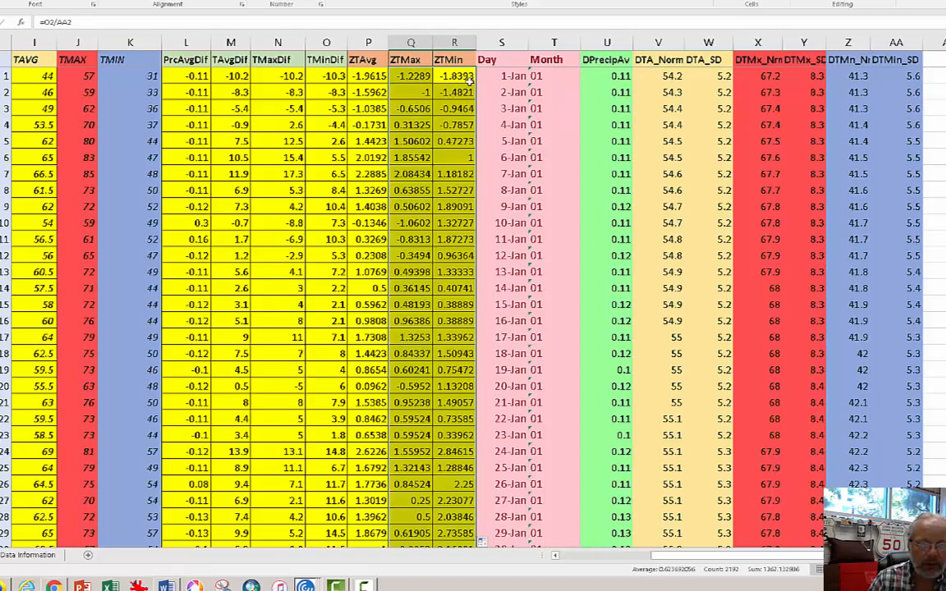
# Examine the last rows of the z-score columns and select the summary statistics beneath ZTAvg, ZTMax and ZTMin.
pyautogui.click(443, 137)
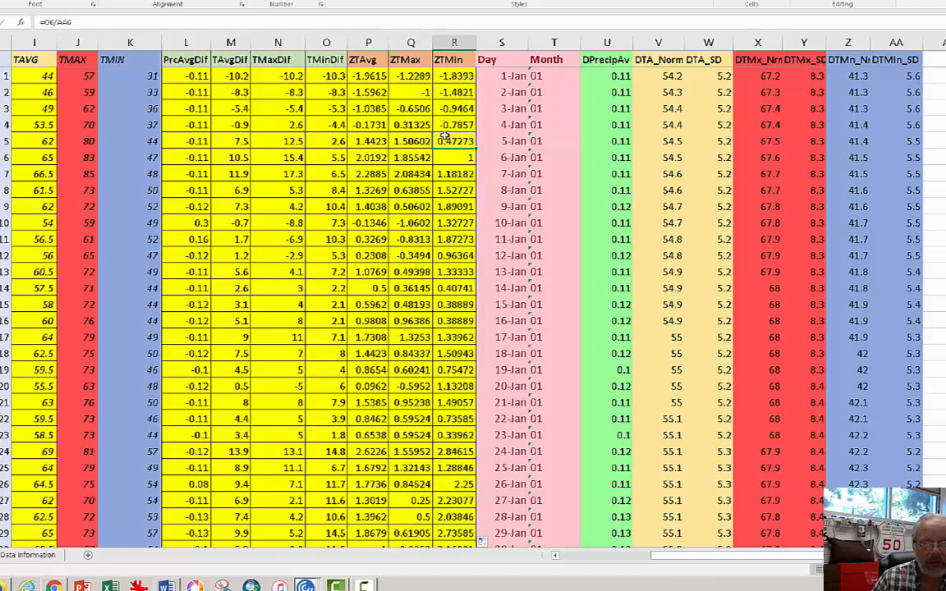
pyautogui.hotkey('ctrl', 'Down')
pyautogui.press('Down')
pyautogui.press('Down')
pyautogui.press('Down')
pyautogui.press('Down')
pyautogui.press('Down')
pyautogui.press('Down')
pyautogui.press('Down')
pyautogui.press('Down')
pyautogui.press('Down')
pyautogui.press('Down')
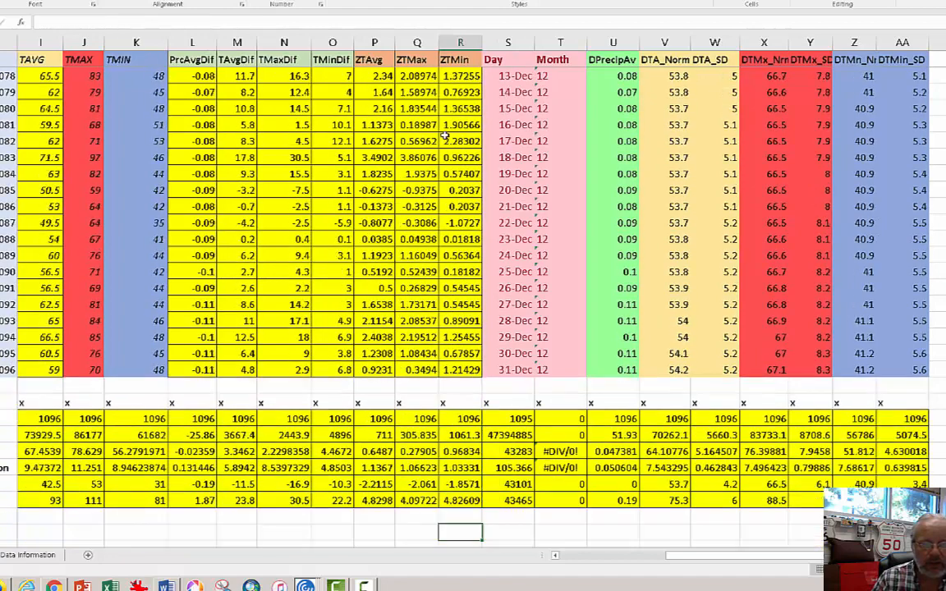
pyautogui.press('Up')
pyautogui.press('Up')
pyautogui.hotkey('ctrl', 'shift', 'Up')
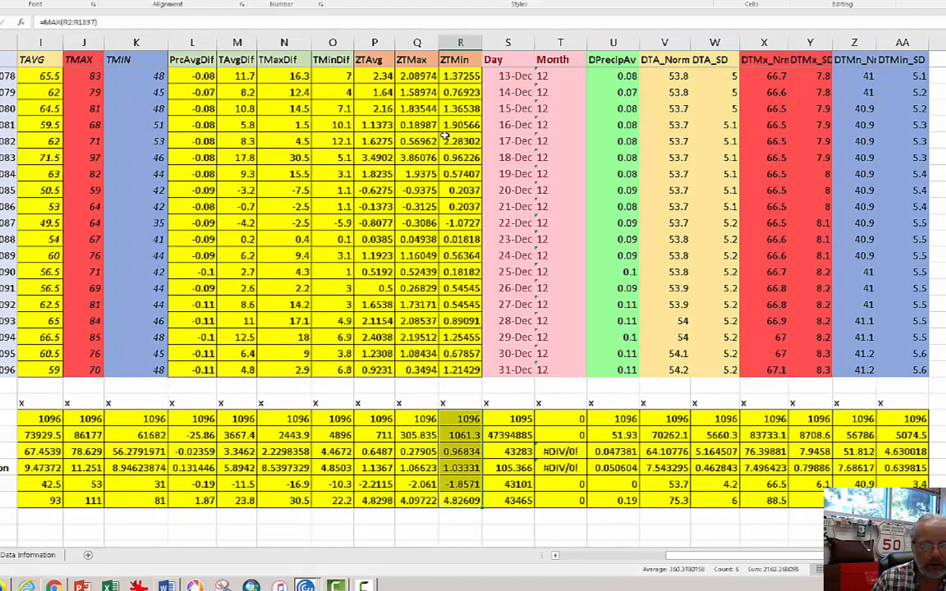
pyautogui.hotkey('shift', 'Down')
pyautogui.hotkey('shift', 'Left')
pyautogui.hotkey('shift', 'Left')
pyautogui.hotkey('shift', 'Left')
pyautogui.hotkey('shift', 'Left')
pyautogui.hotkey('shift', 'Left')
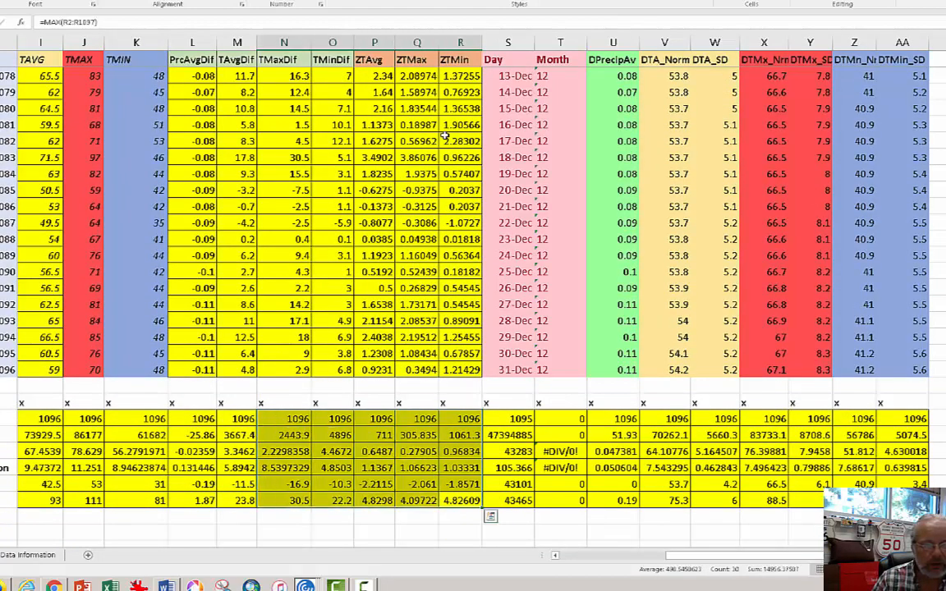
pyautogui.hotkey('shift', 'Right')
pyautogui.hotkey('shift', 'Right')
pyautogui.hotkey('shift', 'Right')
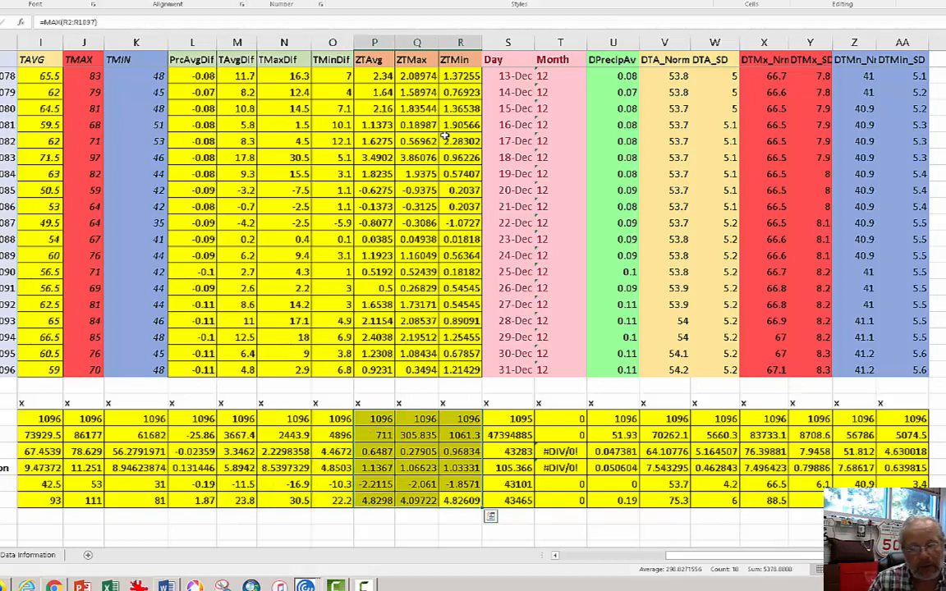
# Review the maximum and minimum z-scores beneath ZTAvg, ZTMax and ZTMin, and switch to the Word lab document.
pyautogui.scroll(-2, 400, 123)
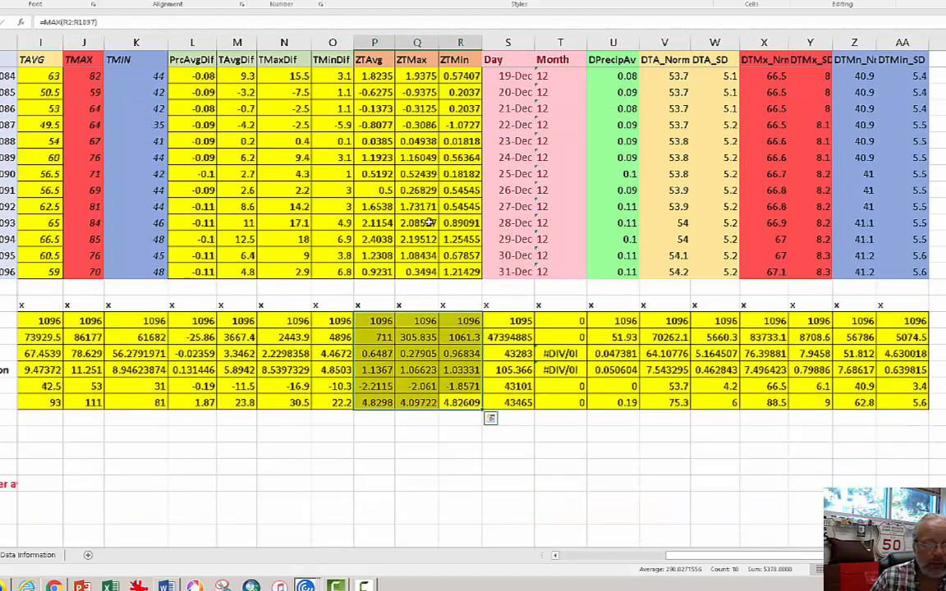
pyautogui.click(396, 447)
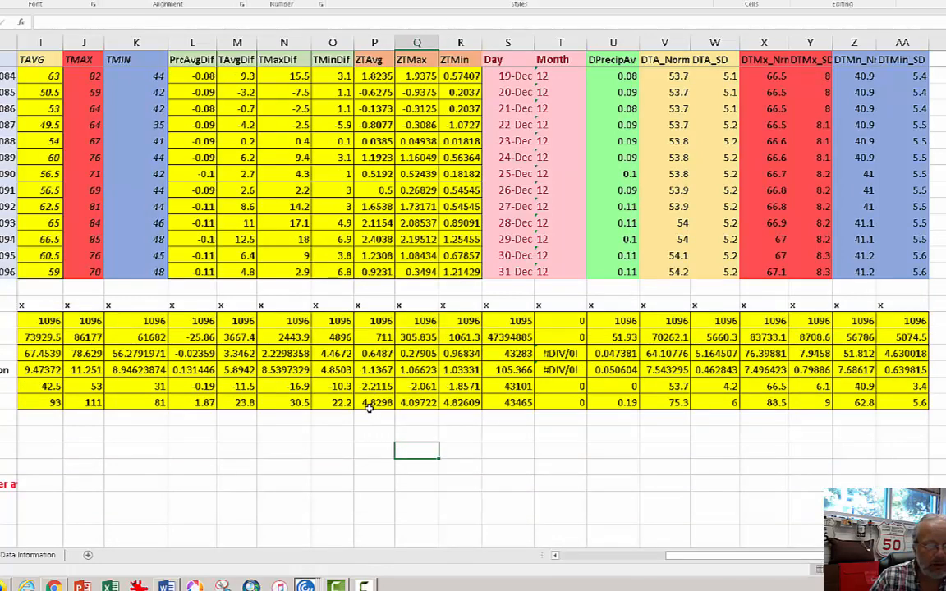
pyautogui.moveTo(373, 402); pyautogui.dragTo(460, 403)
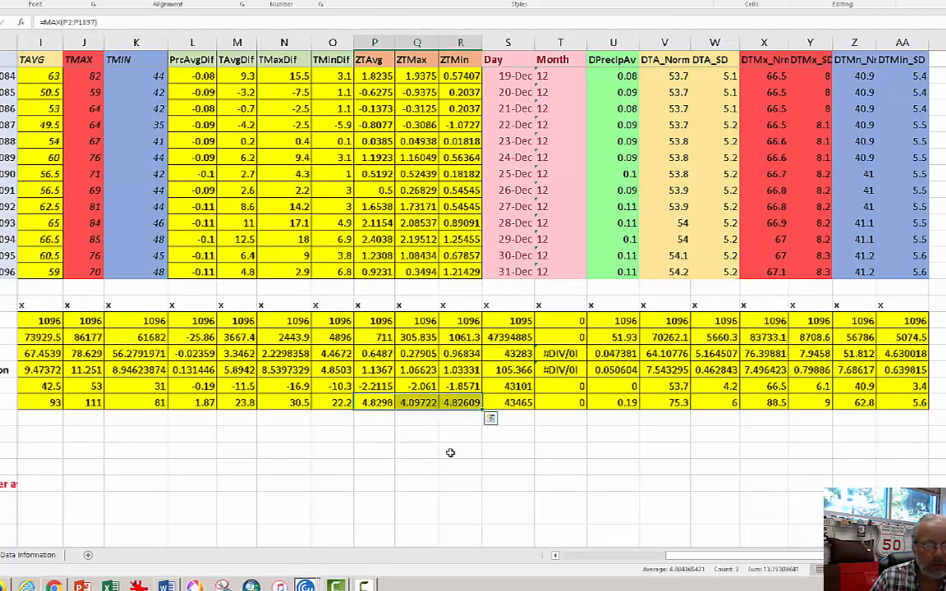
pyautogui.moveTo(374, 385); pyautogui.dragTo(450, 402)
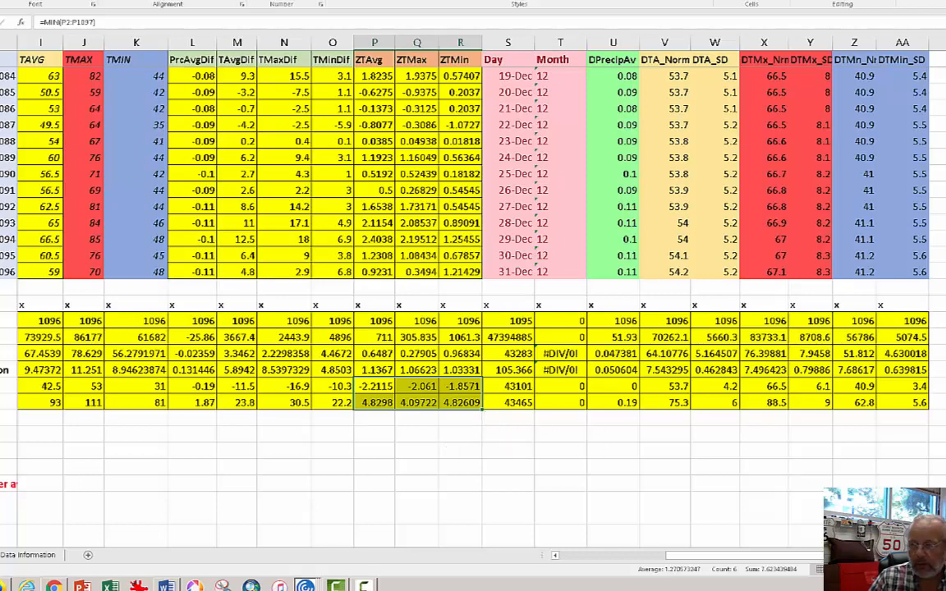
pyautogui.click(166, 587)
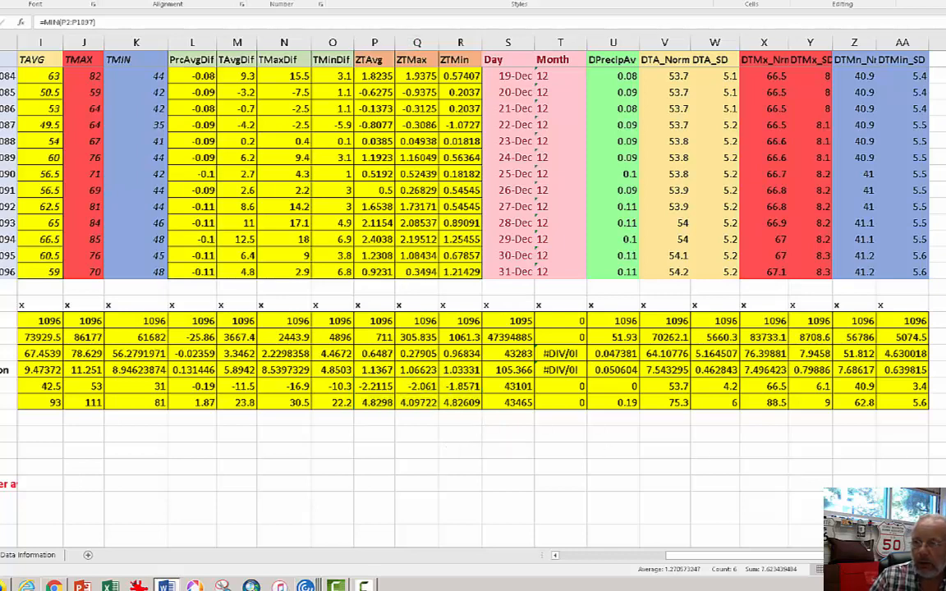